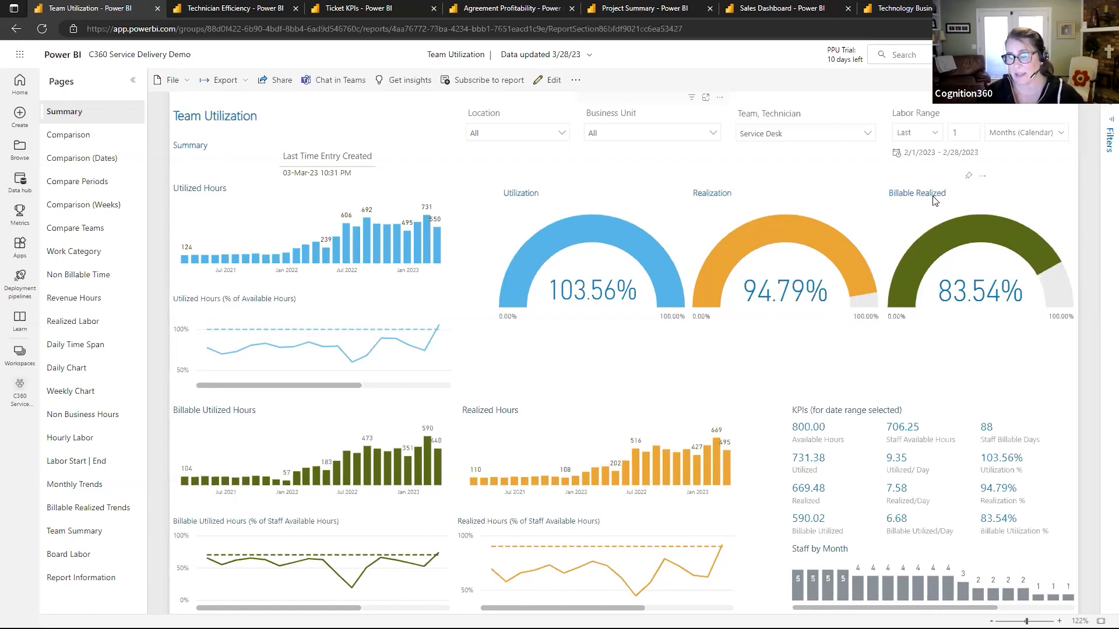
Open the Comparison page and cross-filter its visuals by the first technician in Technician Hours Summary, clearing the selection again
click(787, 134)
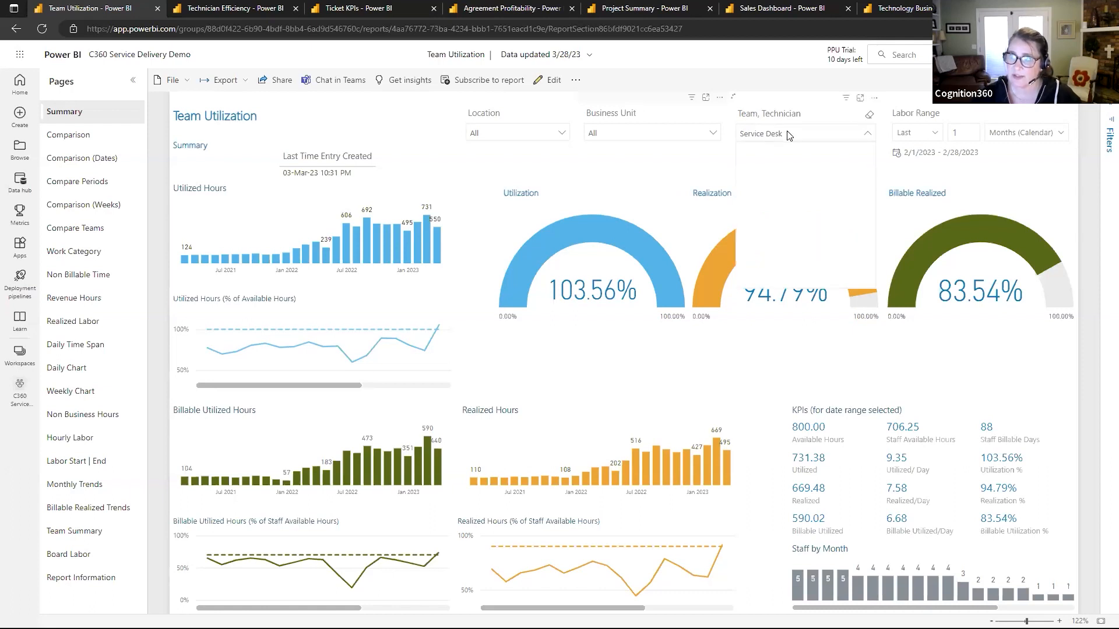
click(786, 134)
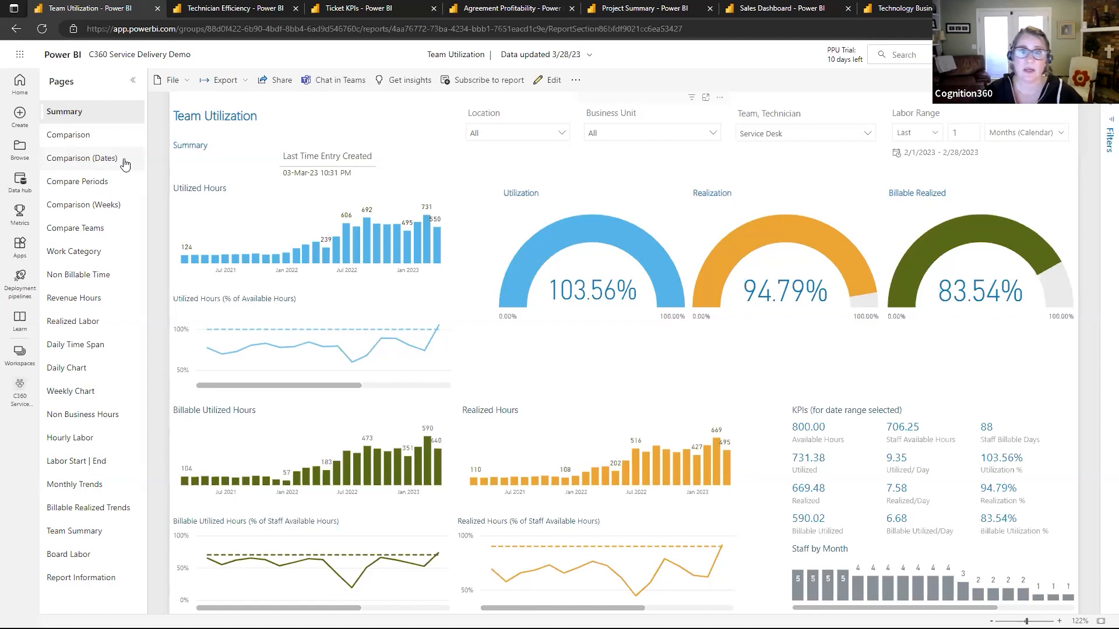
click(84, 135)
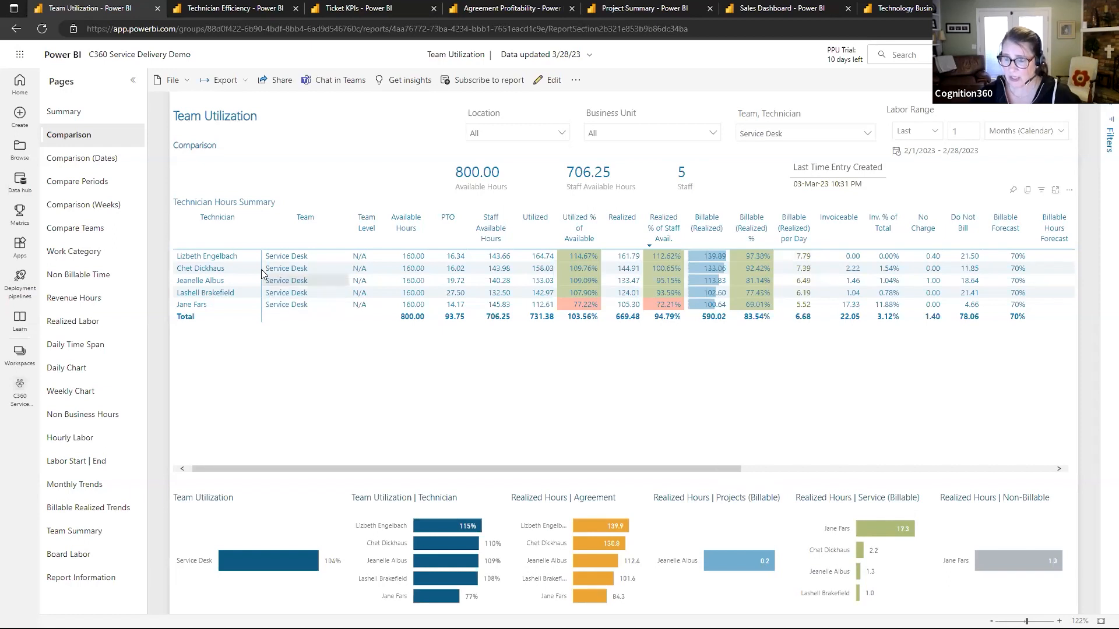
click(241, 254)
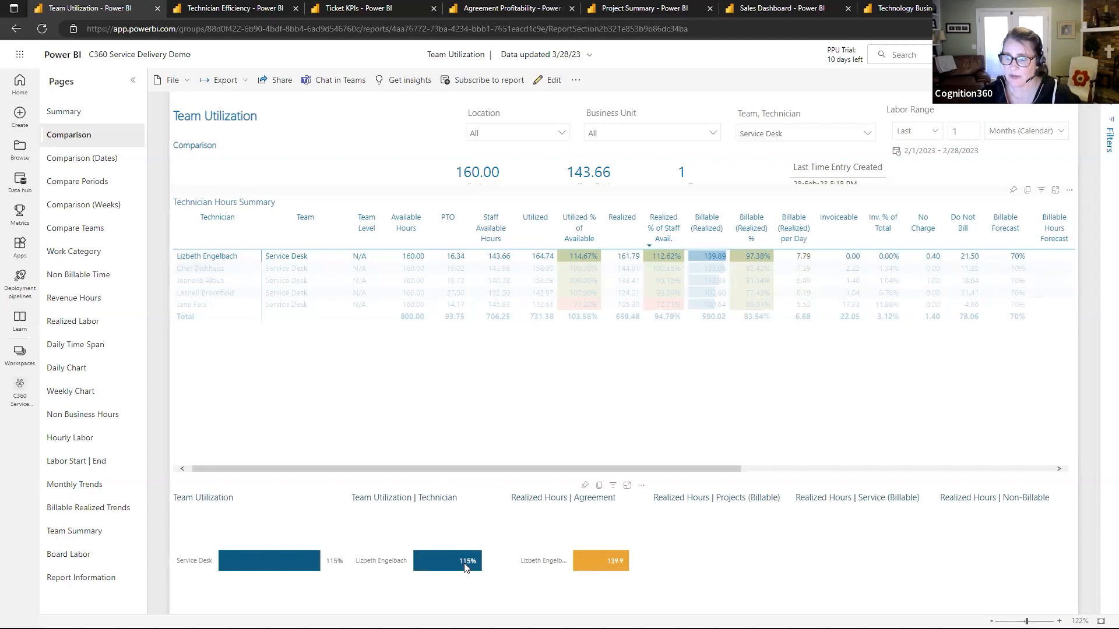
click(238, 257)
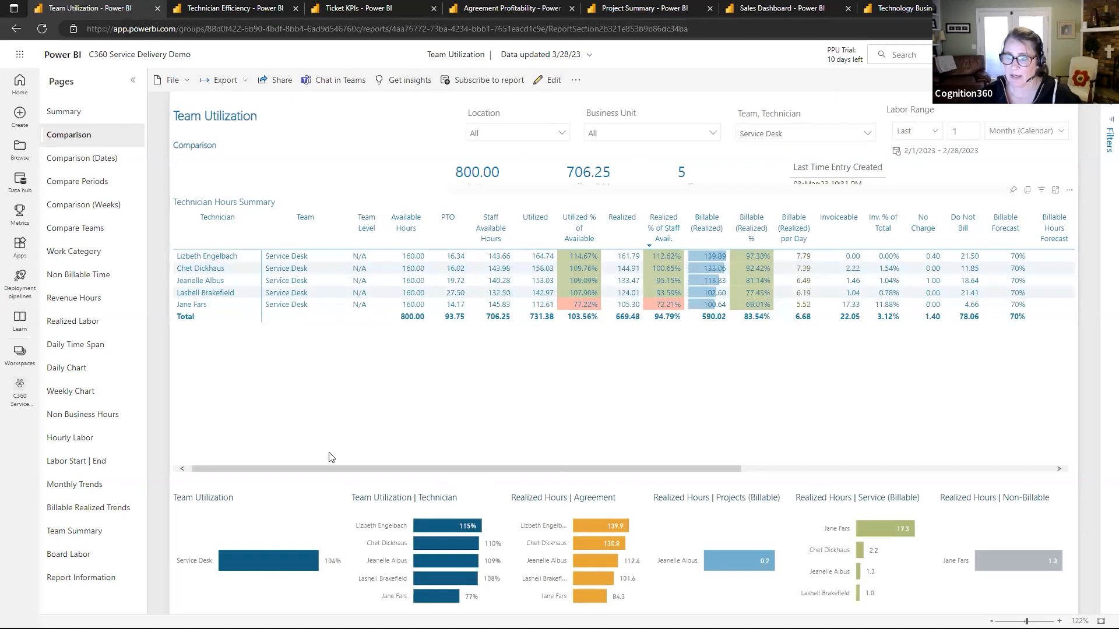
Drill through from the first technician's row to All Time Entries and review the table's columns across to Labor Notes
right_click(241, 256)
mouse_move(340, 357)
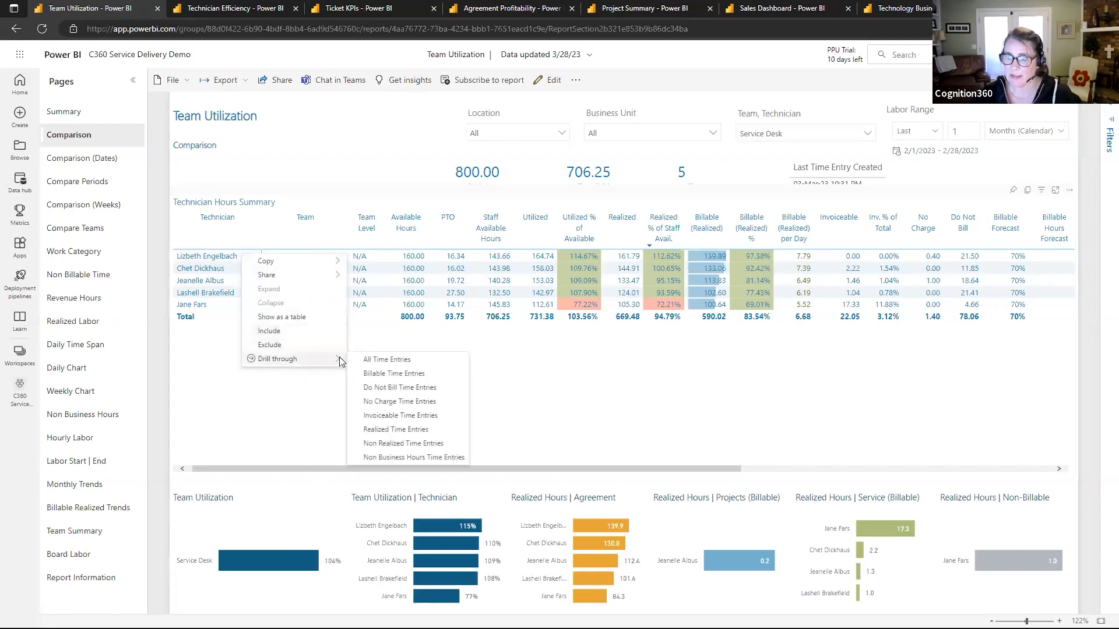
click(390, 360)
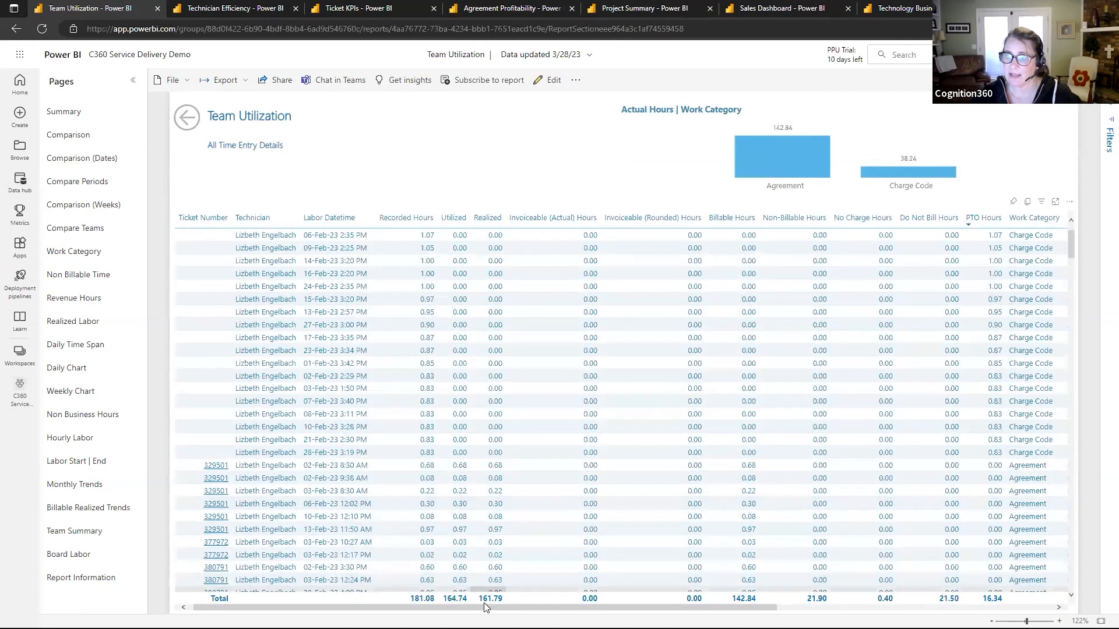
drag(487, 607, 491, 608)
drag(515, 607, 758, 608)
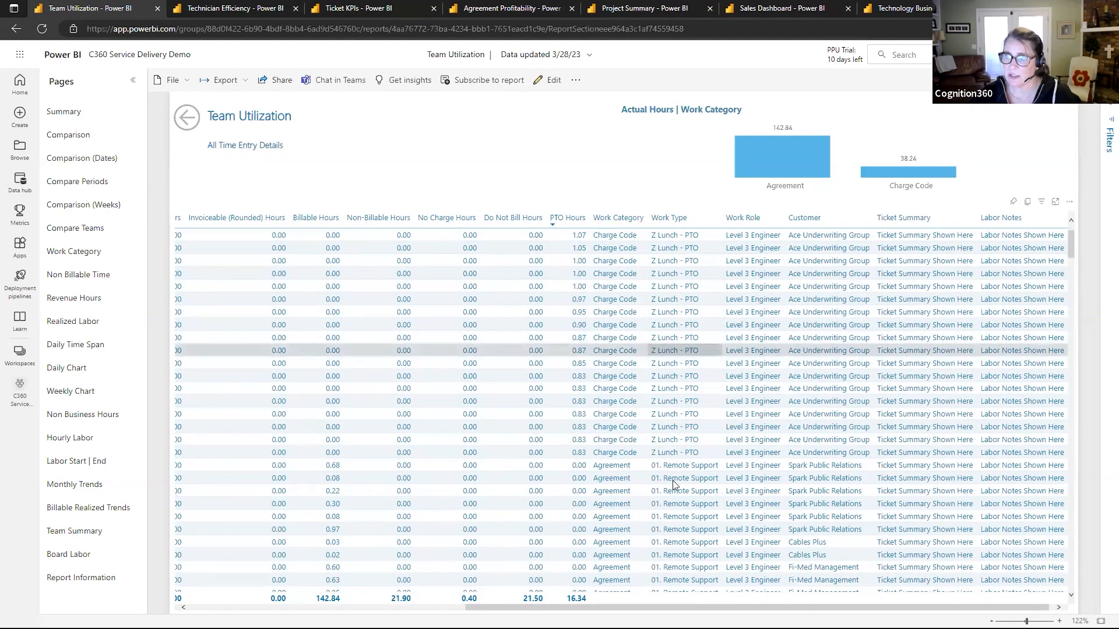
scroll(207, 222, left, 10)
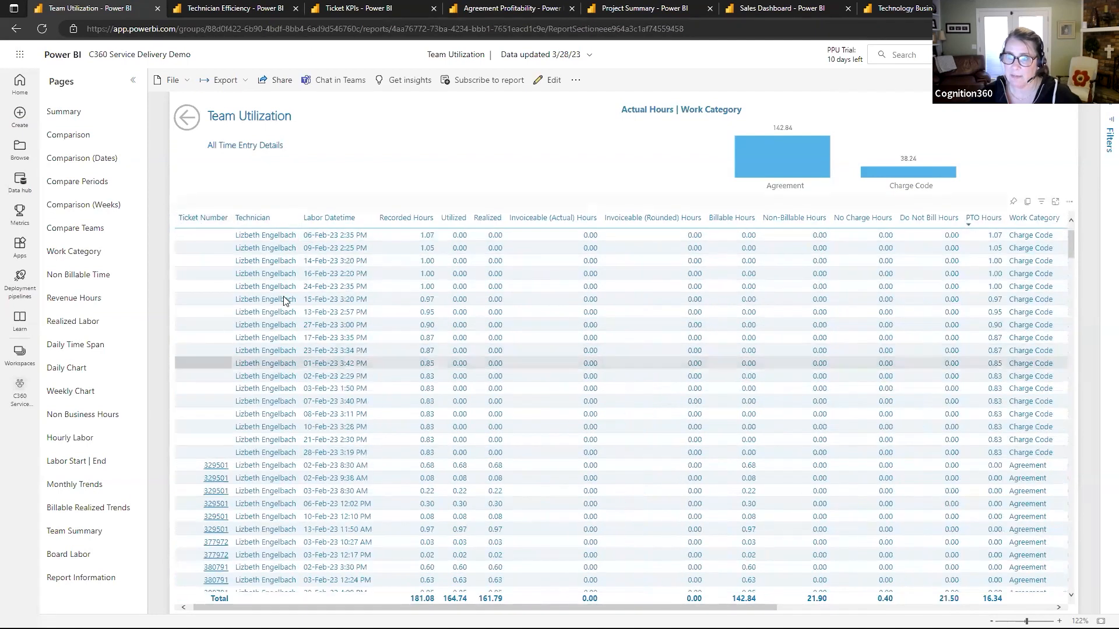
Filter the time entries by the Charge Code and Agreement work categories in turn, and return to the Comparison page
click(885, 171)
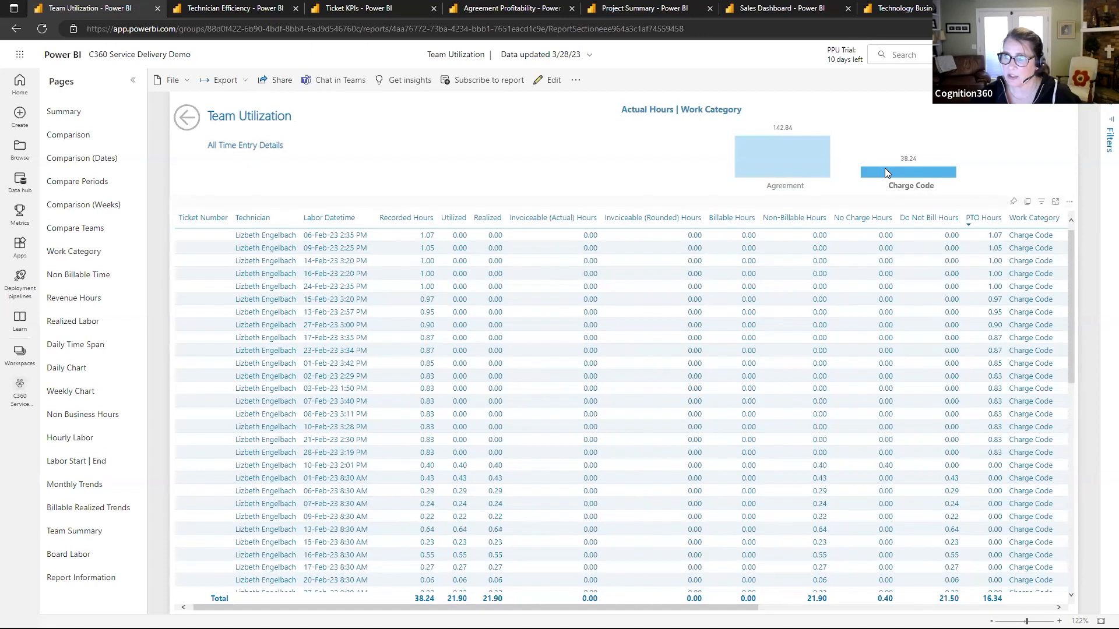
click(800, 156)
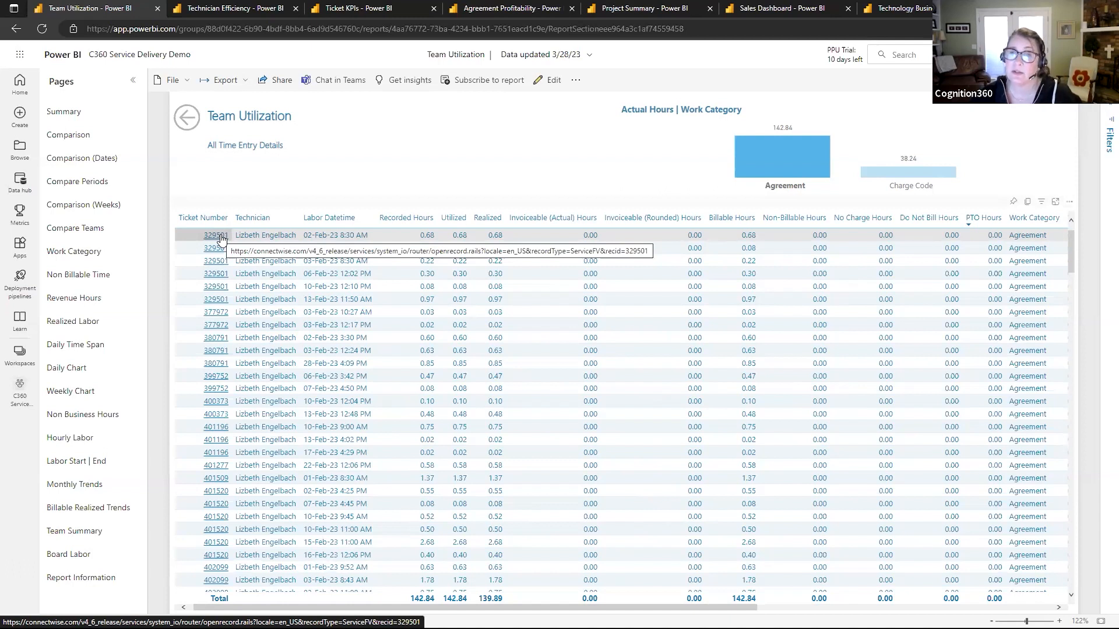
click(187, 121)
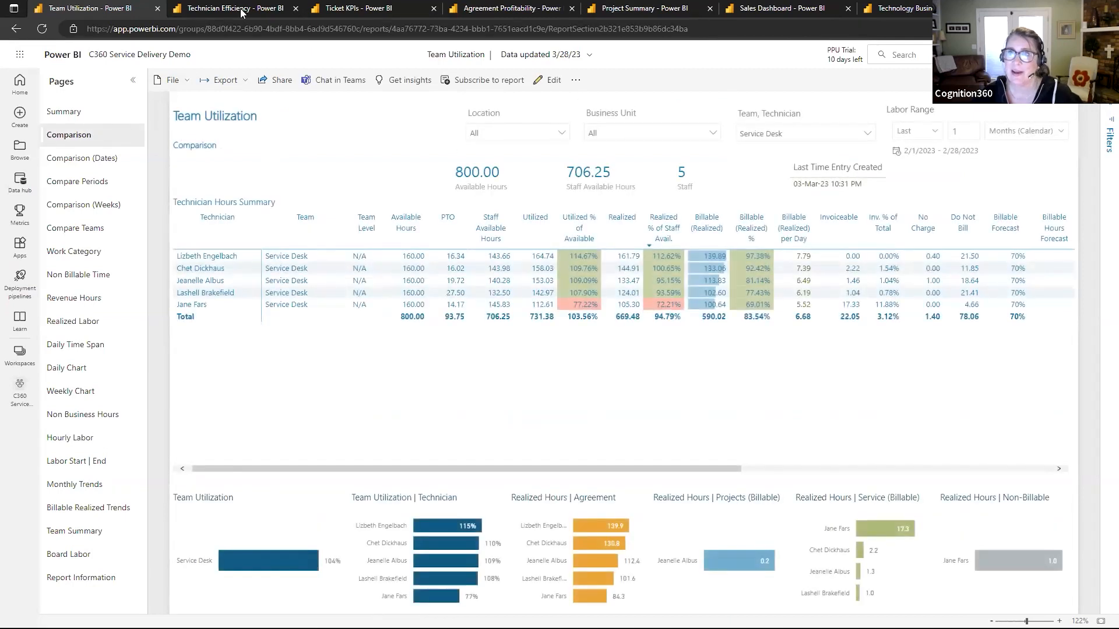
Close the Team Utilization report and look through the Technician Summary table in the Technician Efficiency report
click(155, 8)
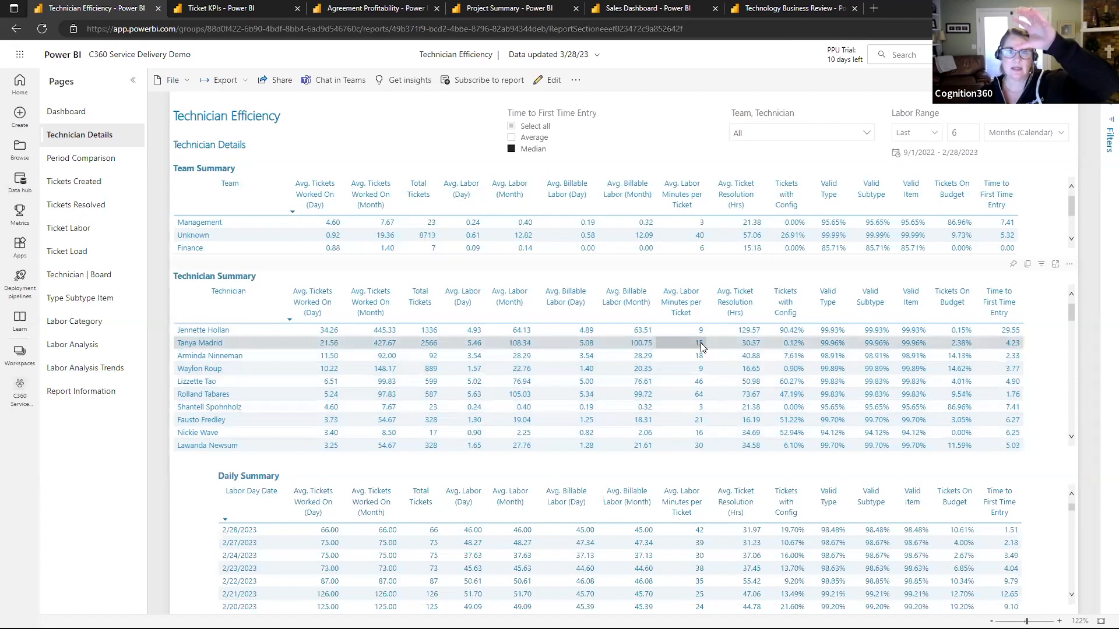
scroll(692, 432, down, 3)
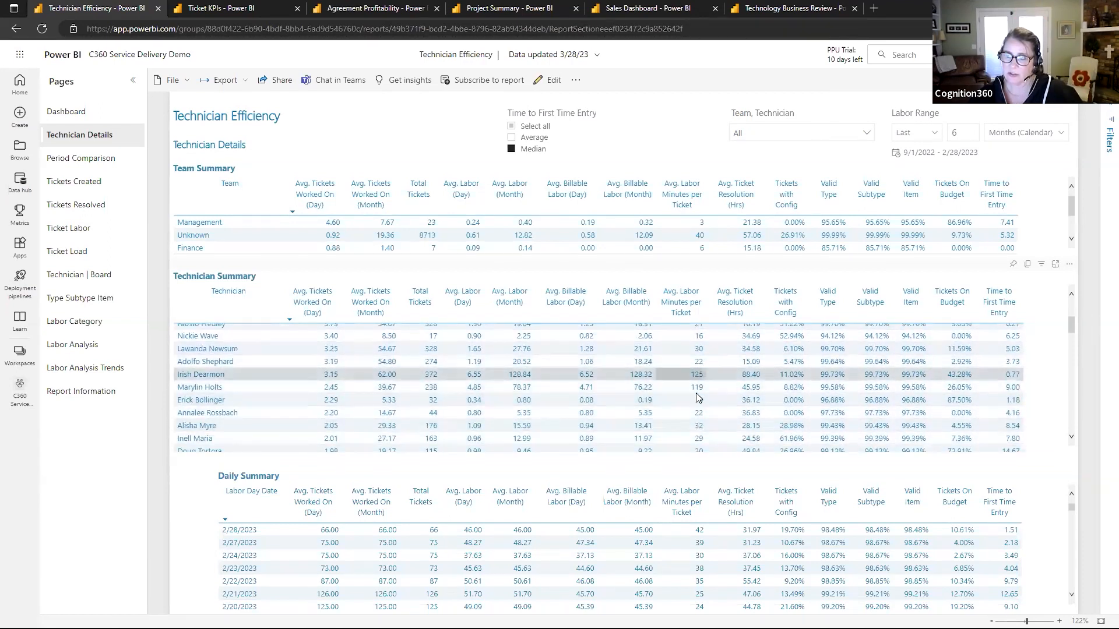
scroll(701, 389, up, 3)
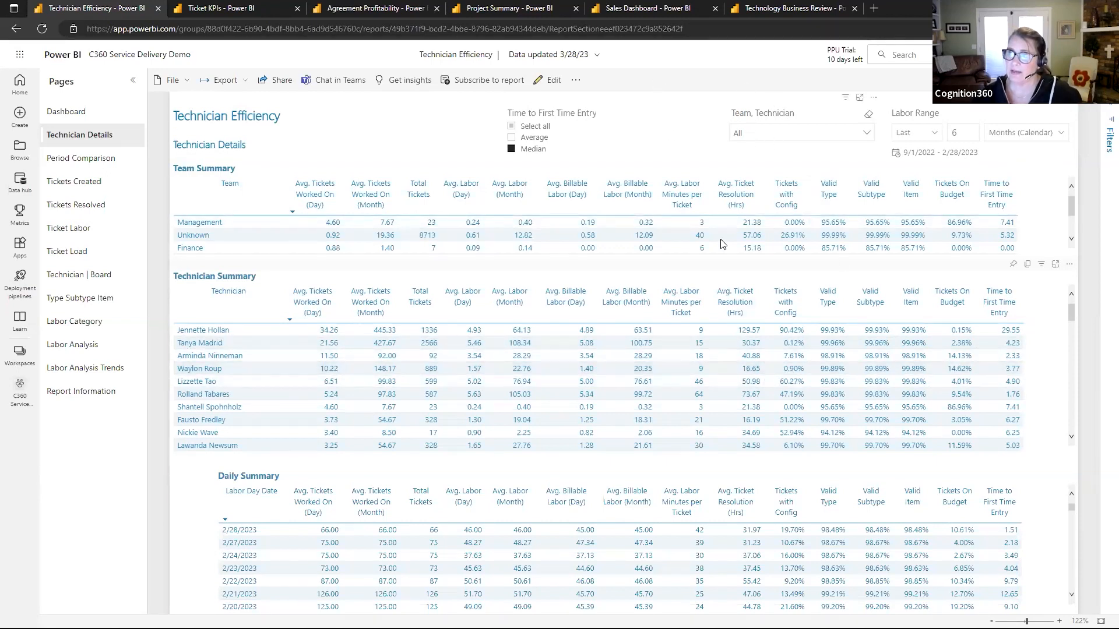
Examine the filters on the visual and on all pages, including the Board filter's options, and hide the filters again
click(1105, 110)
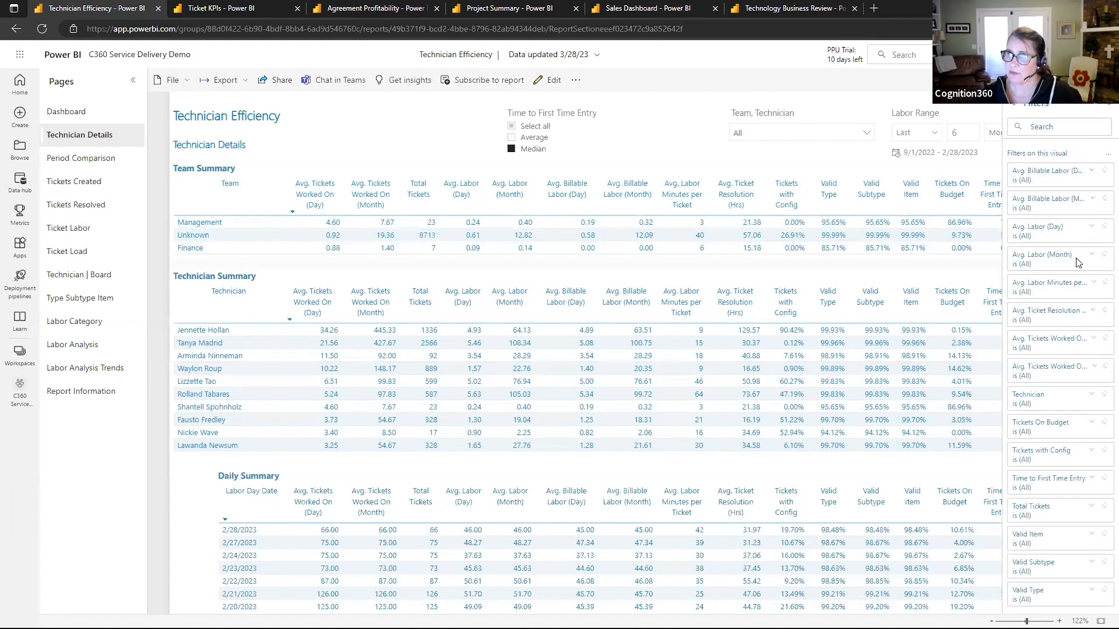
scroll(1065, 438, down, 1)
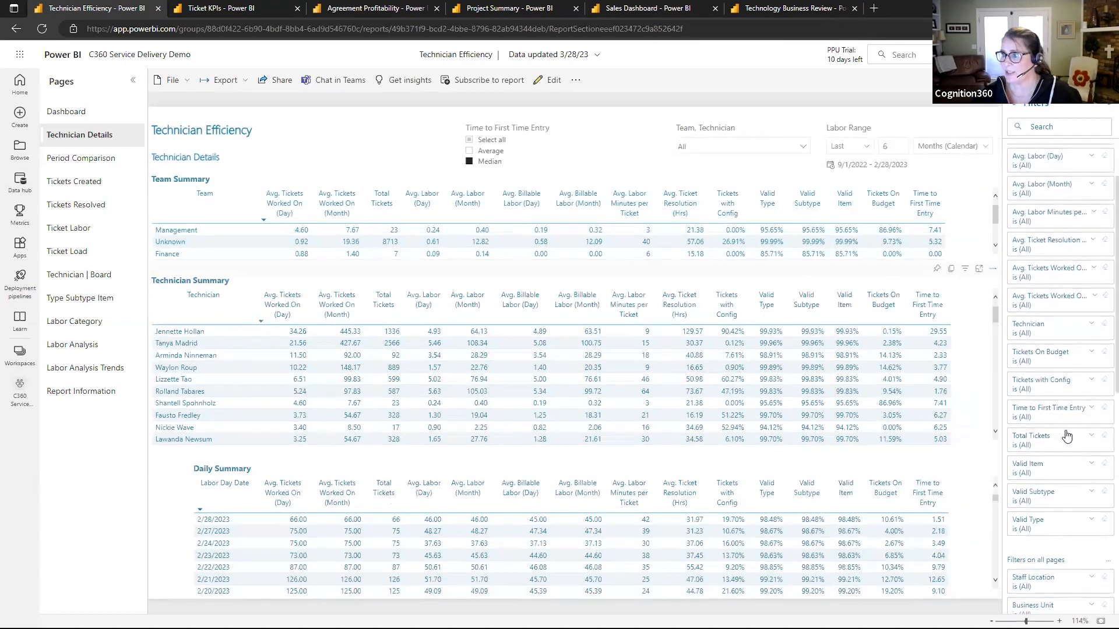
scroll(1066, 435, down, 3)
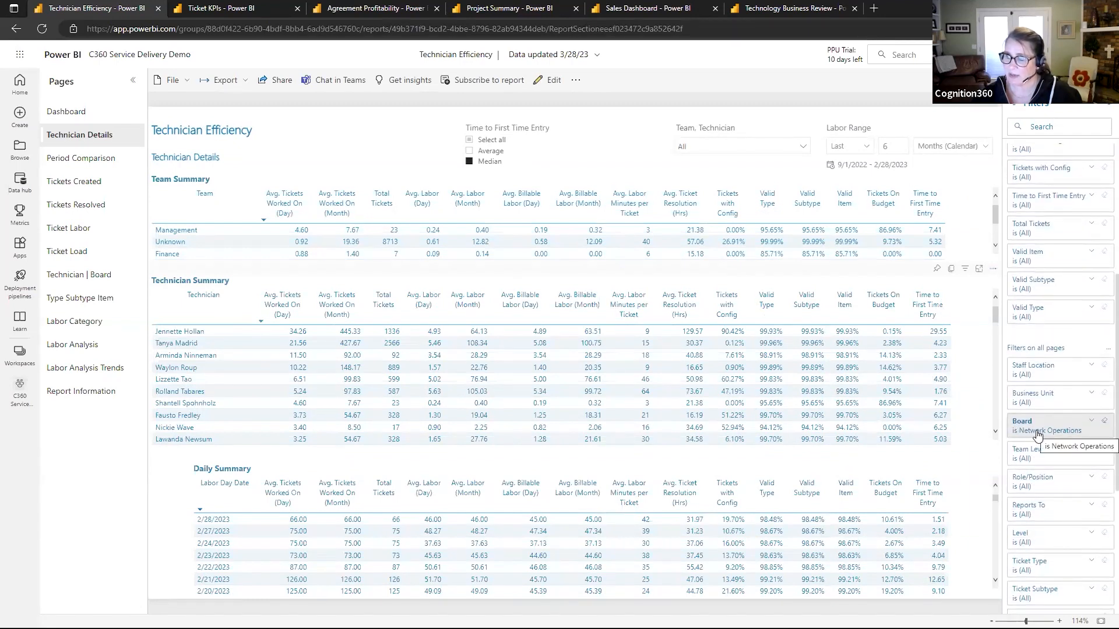
click(1066, 434)
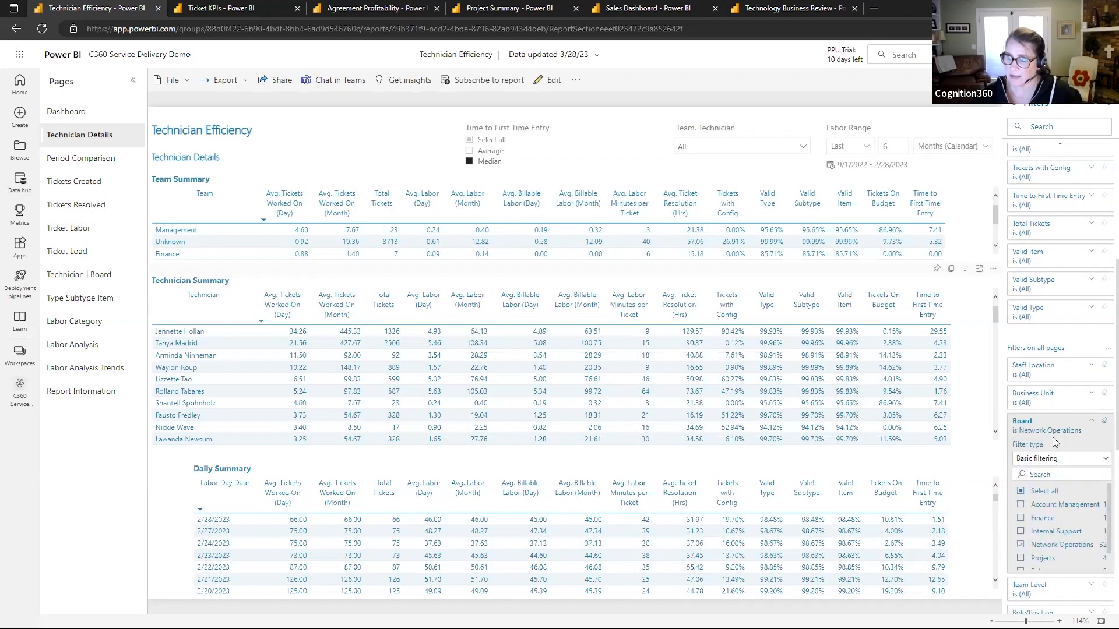
click(1053, 430)
scroll(1054, 425, down, 5)
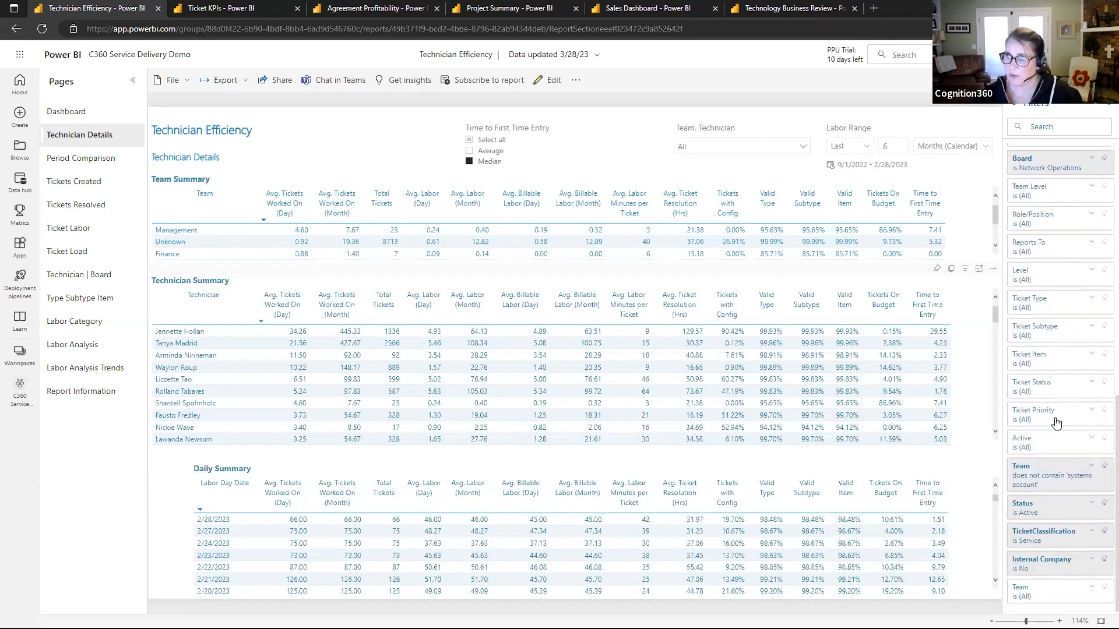
scroll(1054, 417, down, 8)
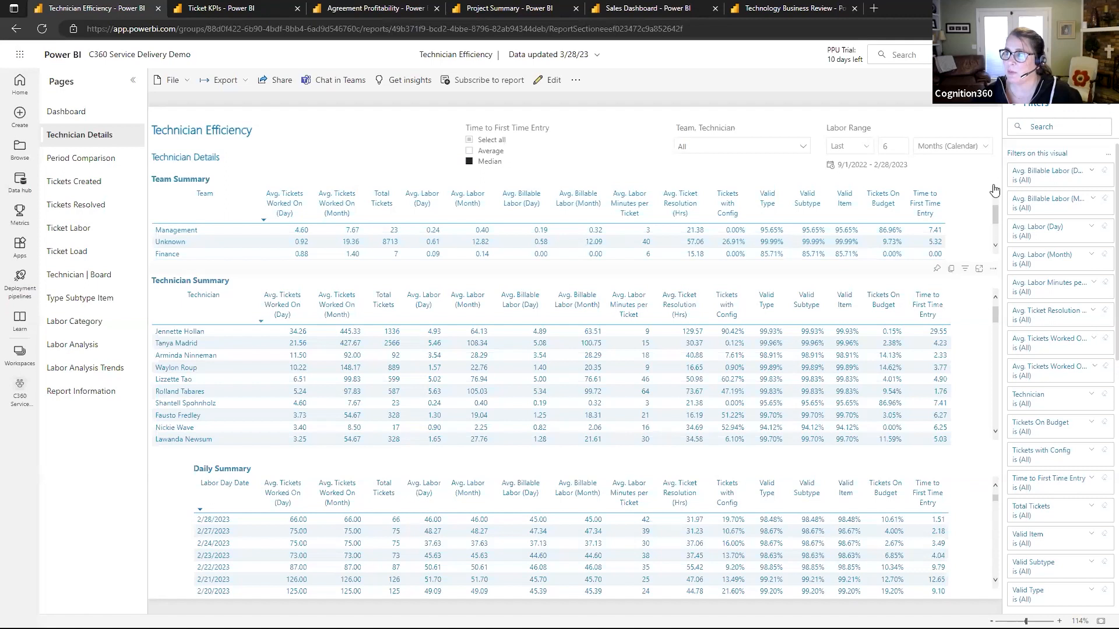
click(1105, 108)
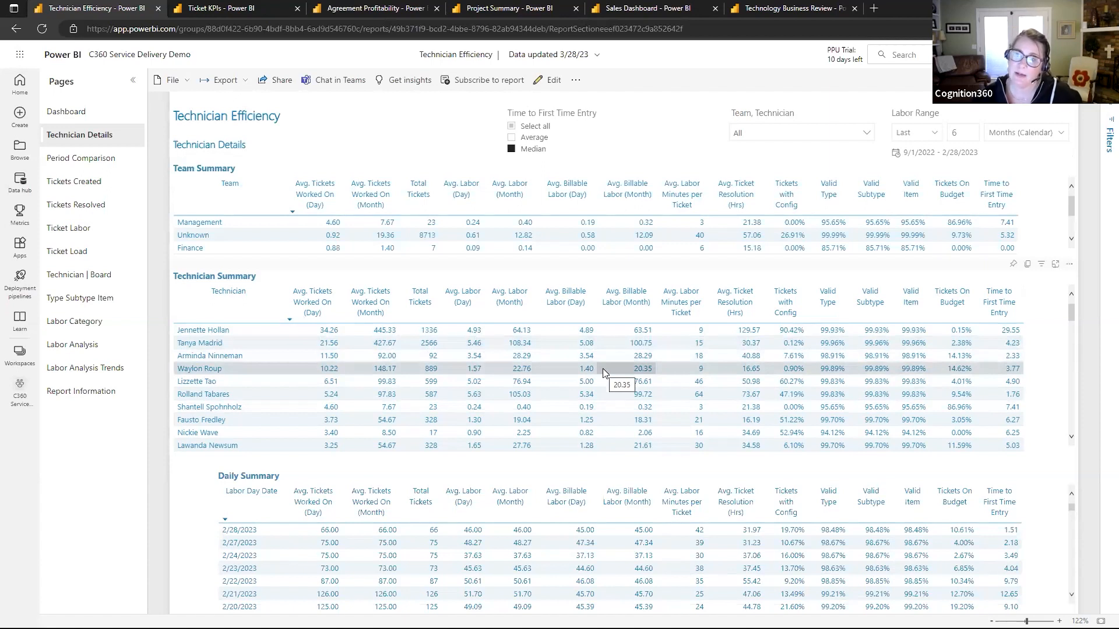
Cross-filter the page by the first technician in Technician Summary, clear the selection, and check that row's drill-through options
click(236, 330)
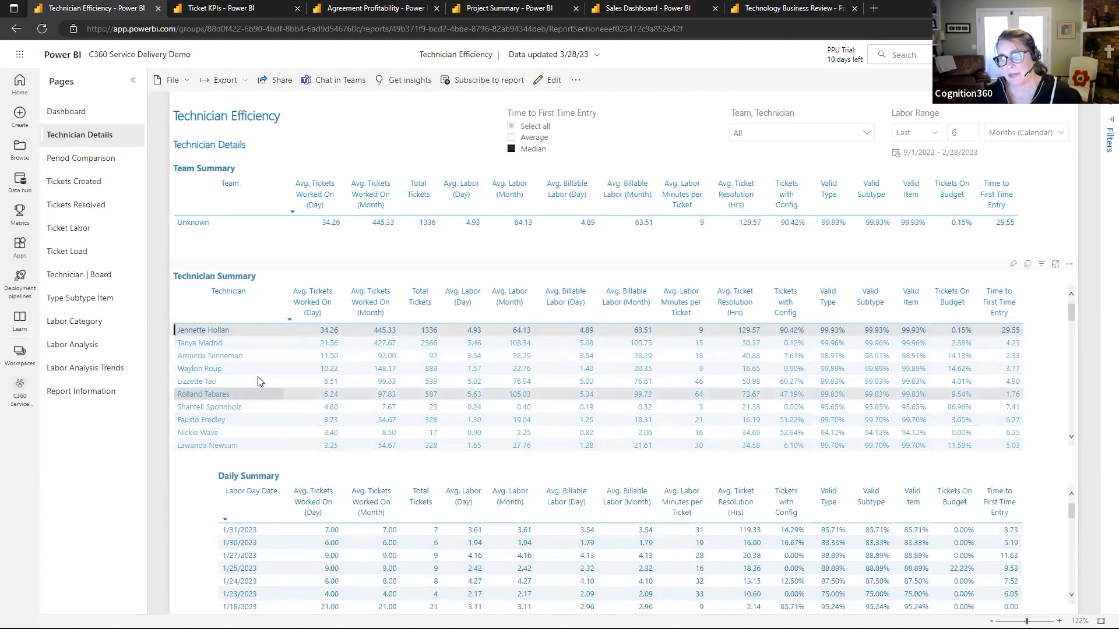
click(243, 330)
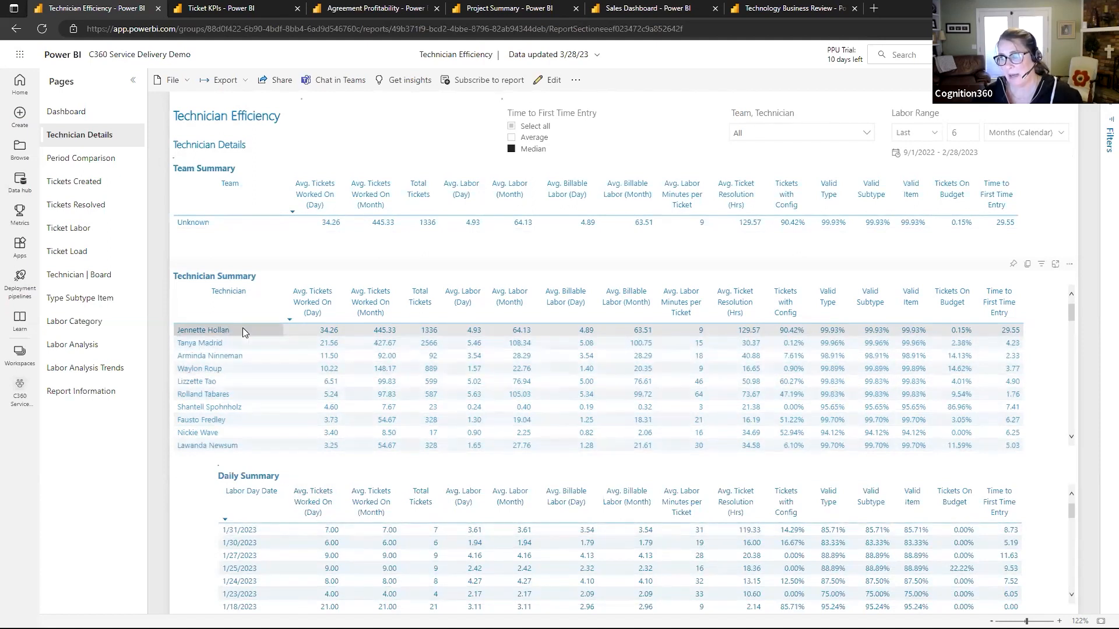
right_click(243, 332)
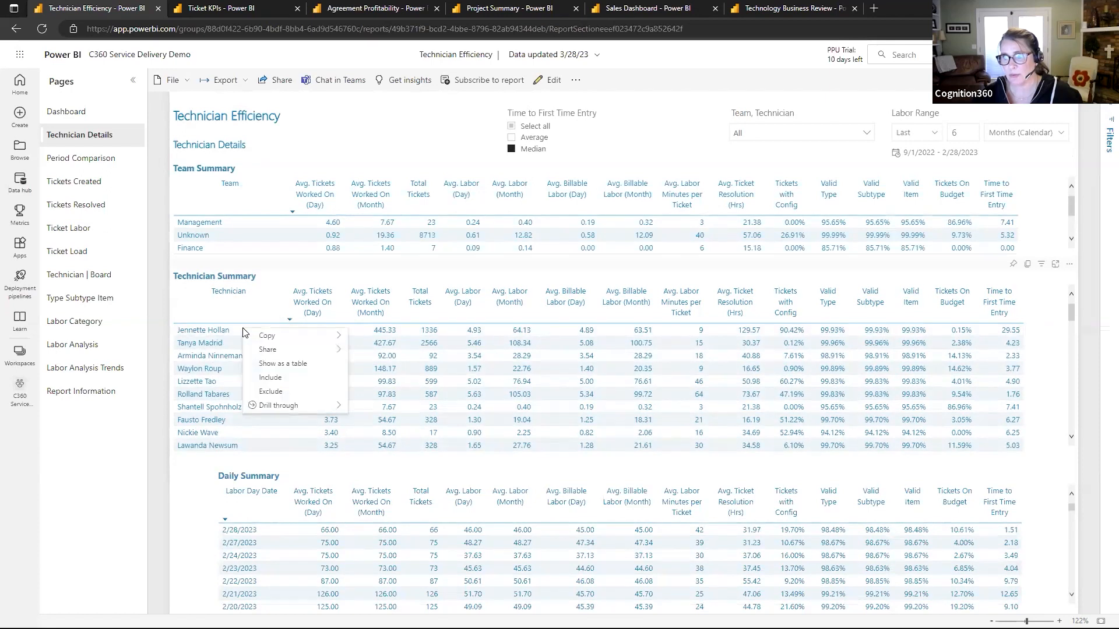
mouse_move(315, 406)
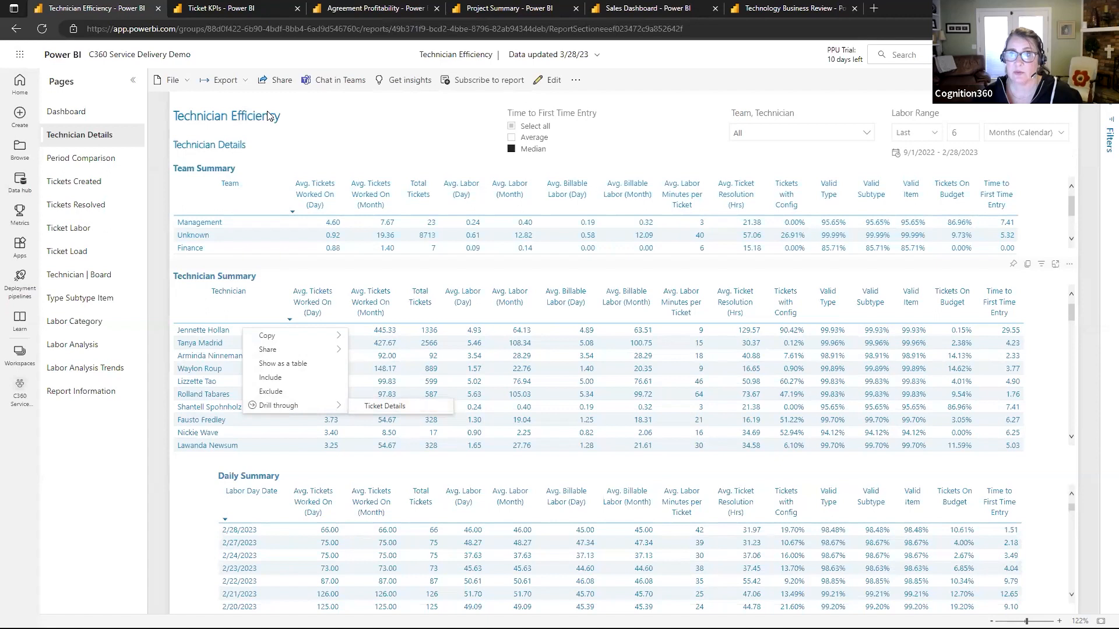
click(340, 140)
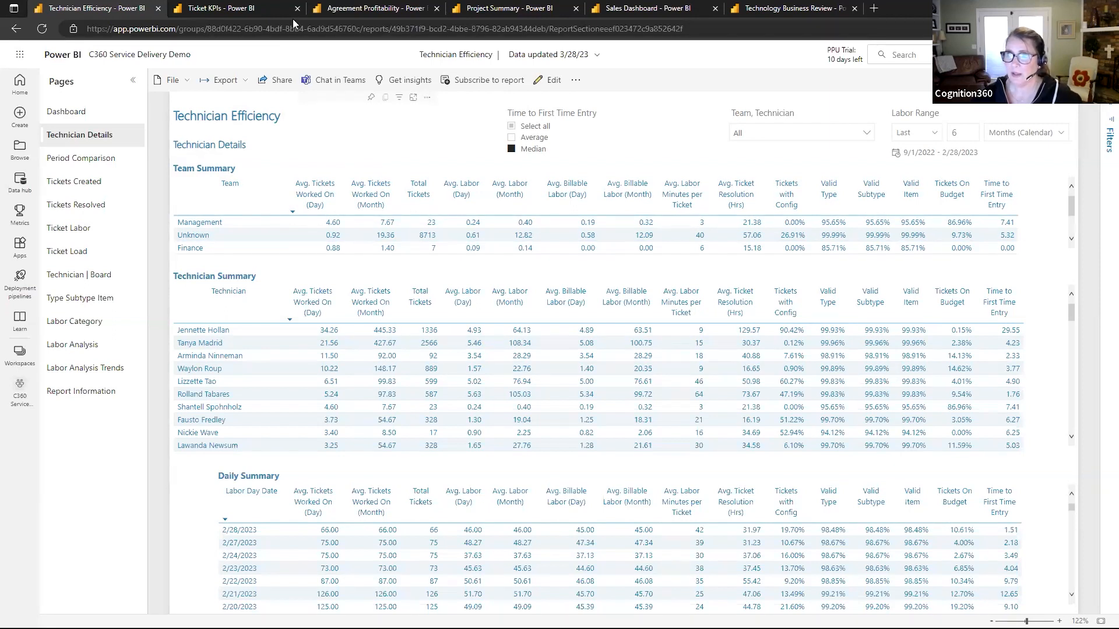
Close the Technician Efficiency report and check the drill-through options for the third technician's Reopened Tickets value in Ticket KPIs
key(ctrl+w)
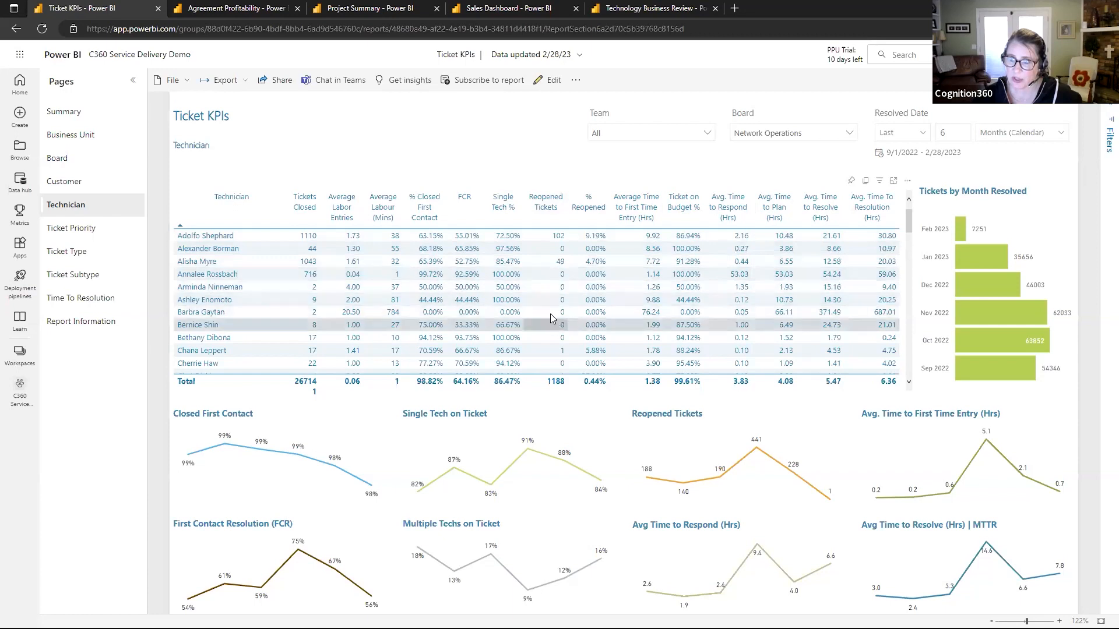
right_click(545, 264)
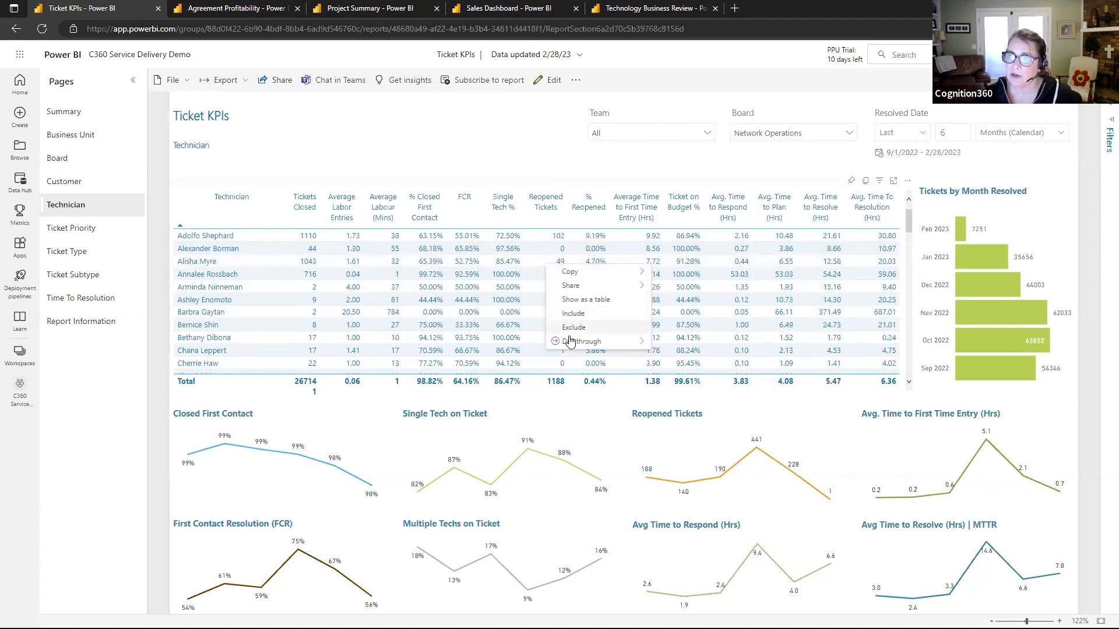
mouse_move(623, 344)
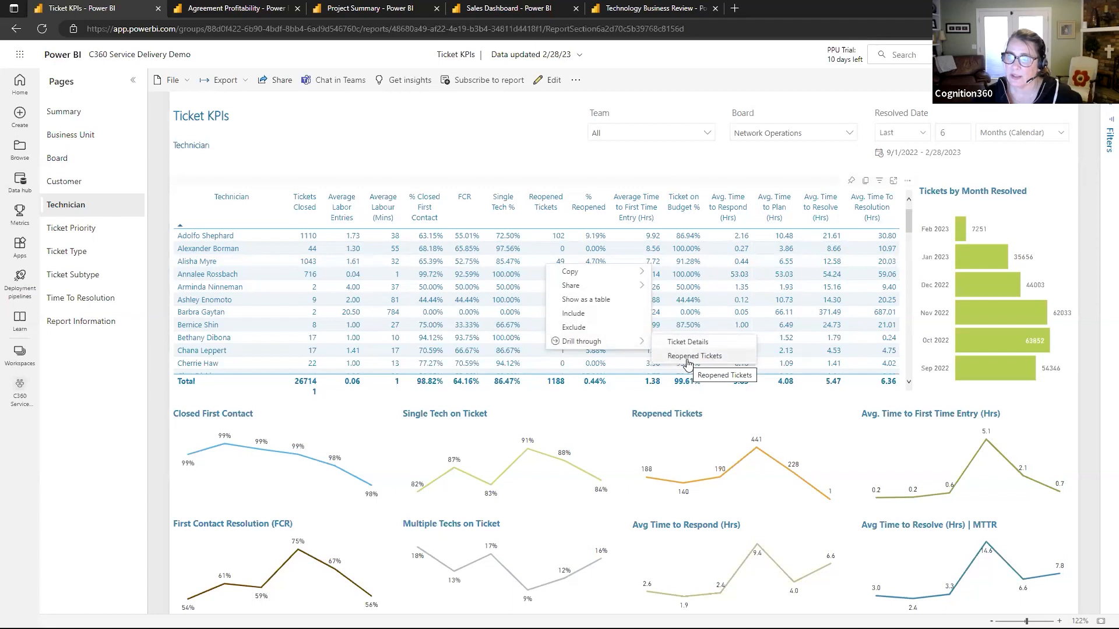
click(517, 148)
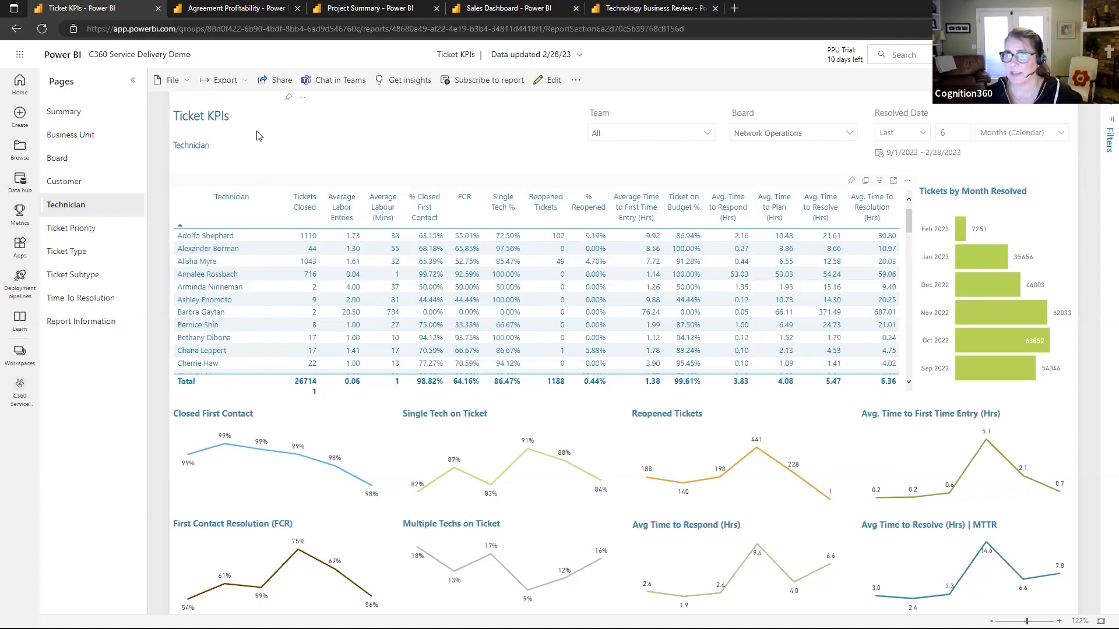
Close the Ticket KPIs report, expand Managed Service in the Agreement Profitability summary, and cross-filter the page by Carchex
click(158, 9)
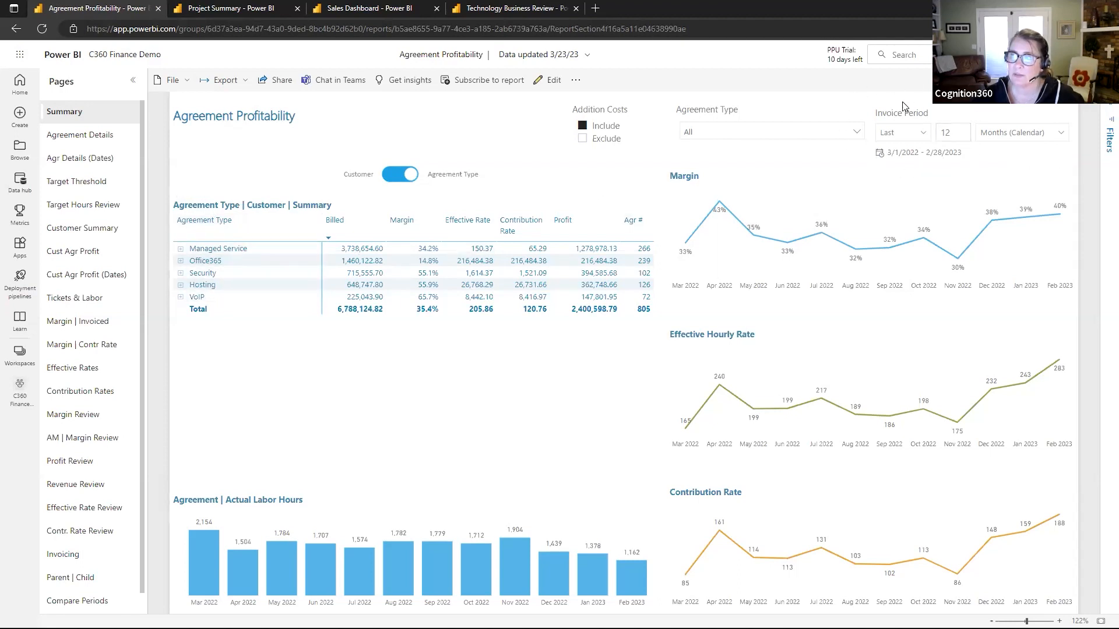
click(269, 252)
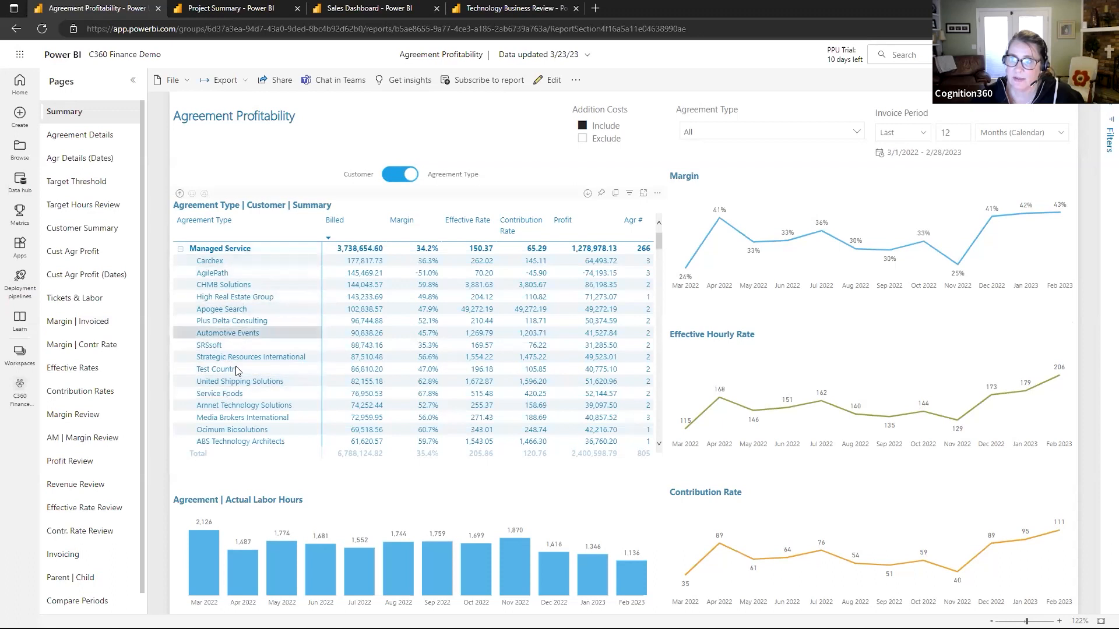
click(234, 262)
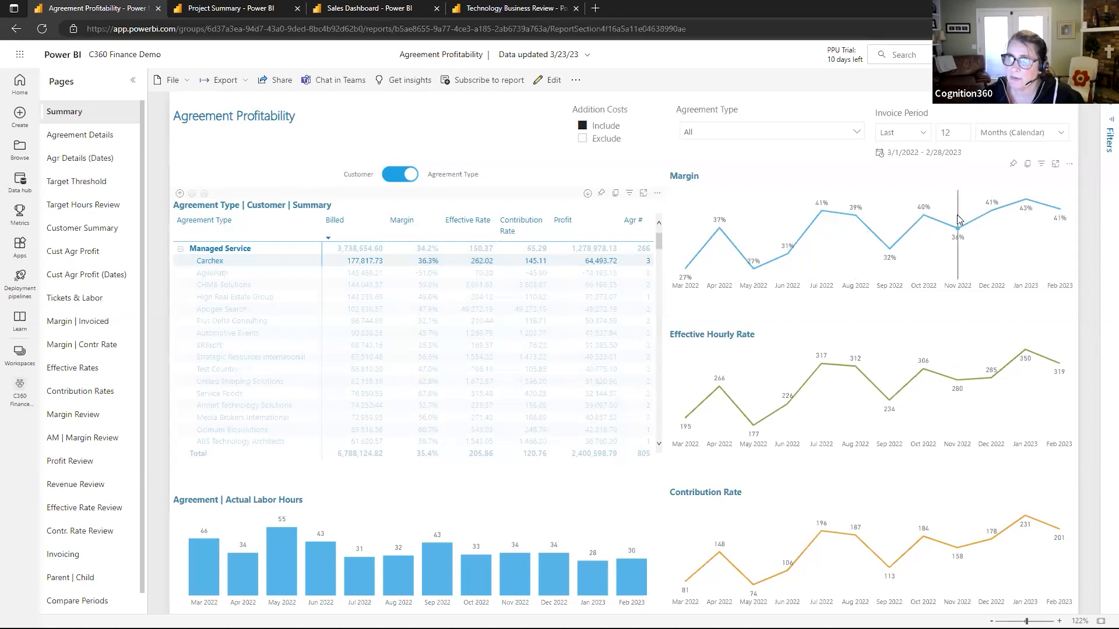
Drill through from Carchex to Ticket Labor, check the technician labor for the top ticket in Tickets By Labor, and return to the summary
right_click(275, 261)
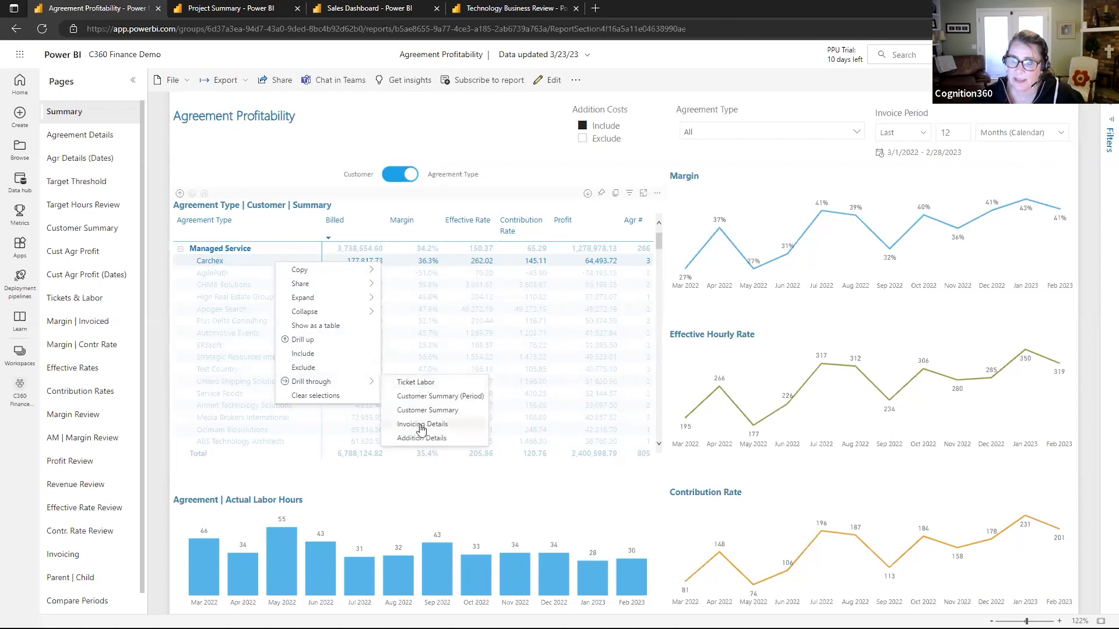
click(416, 382)
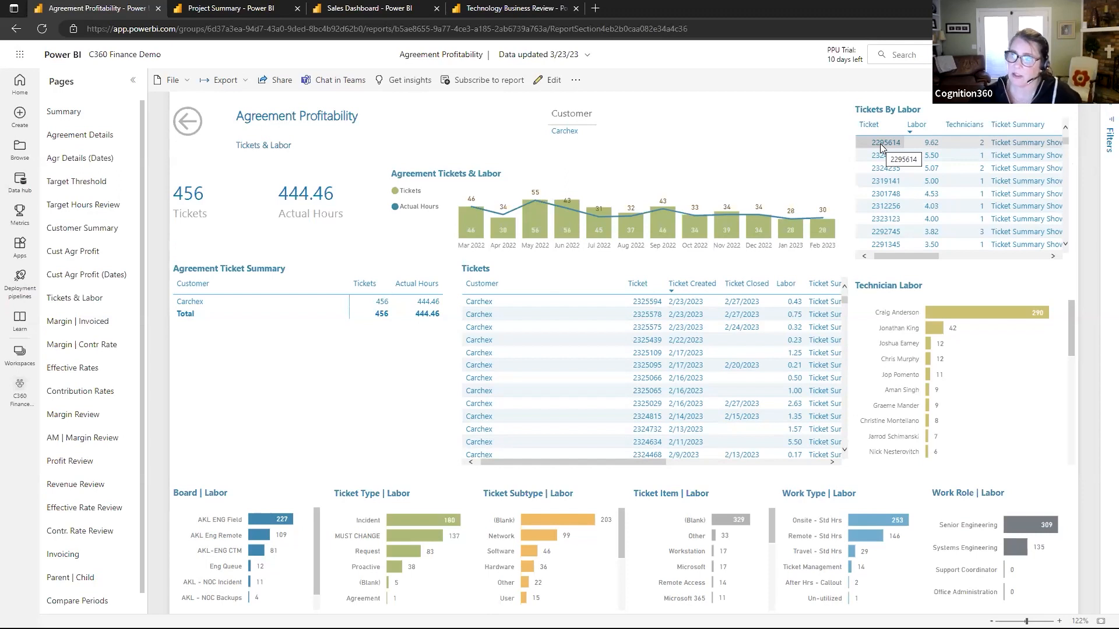
click(928, 143)
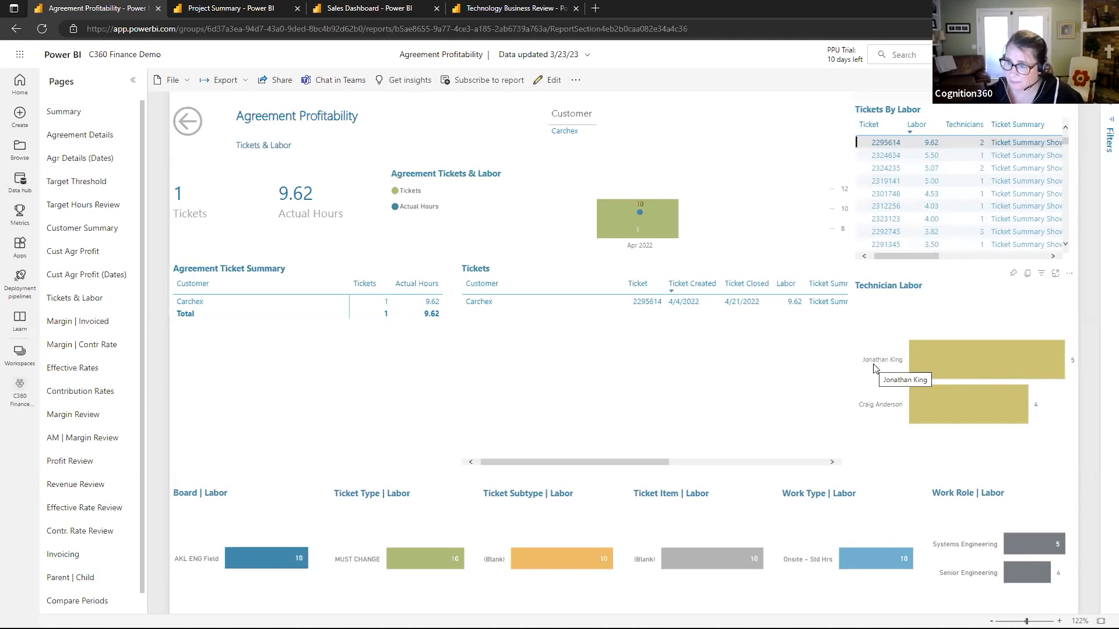
mouse_move(951, 362)
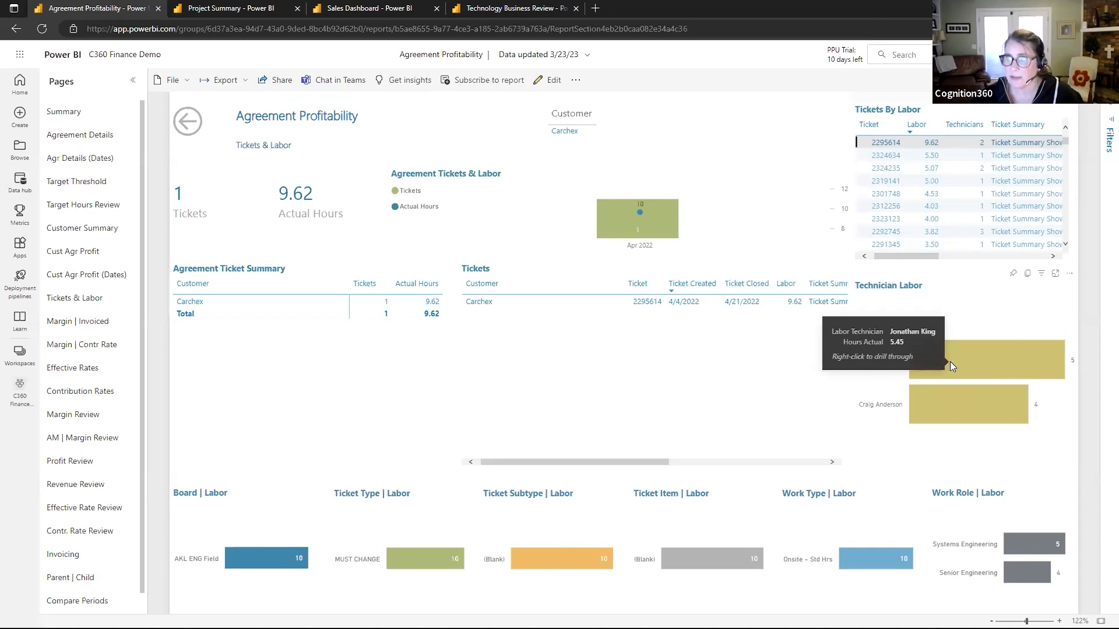
click(934, 145)
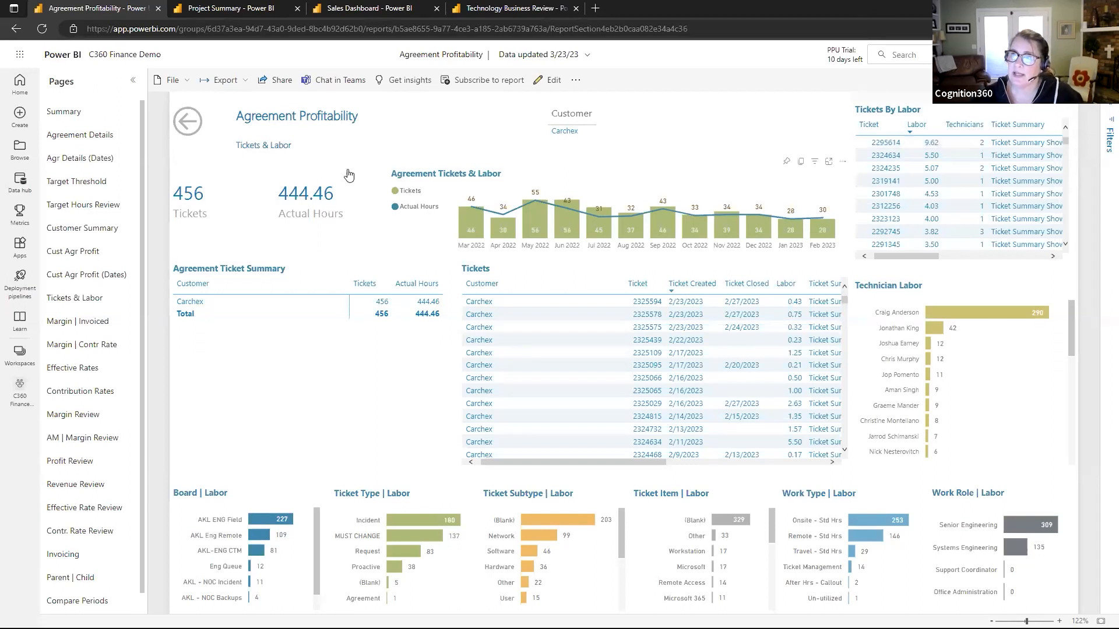
click(188, 123)
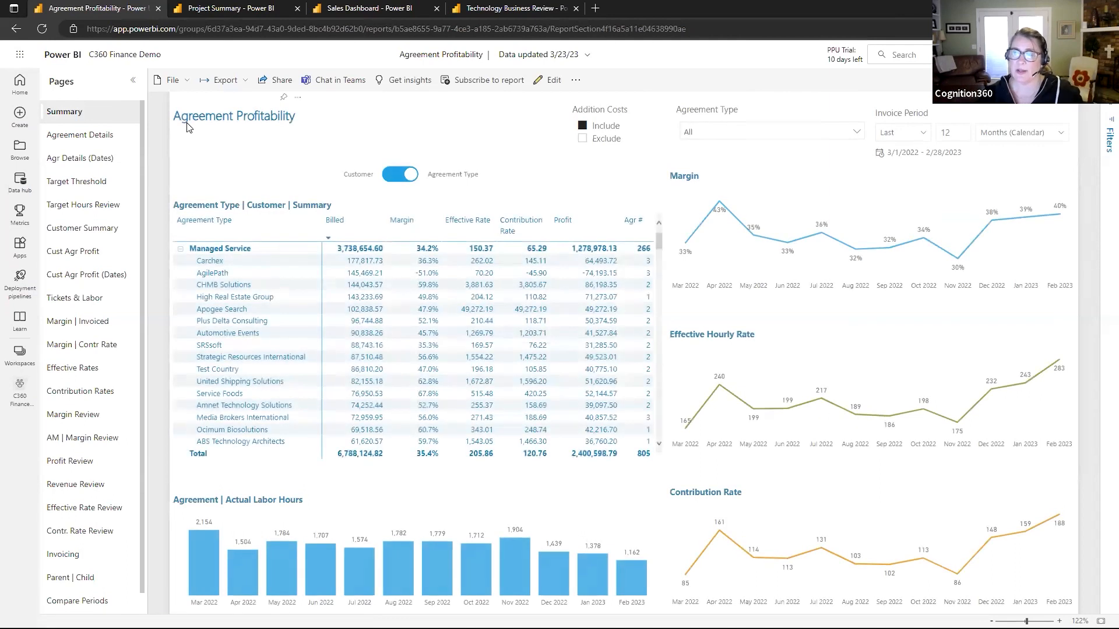
On the Agreement Details page, filter Agreement Type to Managed Service and sort the table by Total Billed in descending order
click(88, 136)
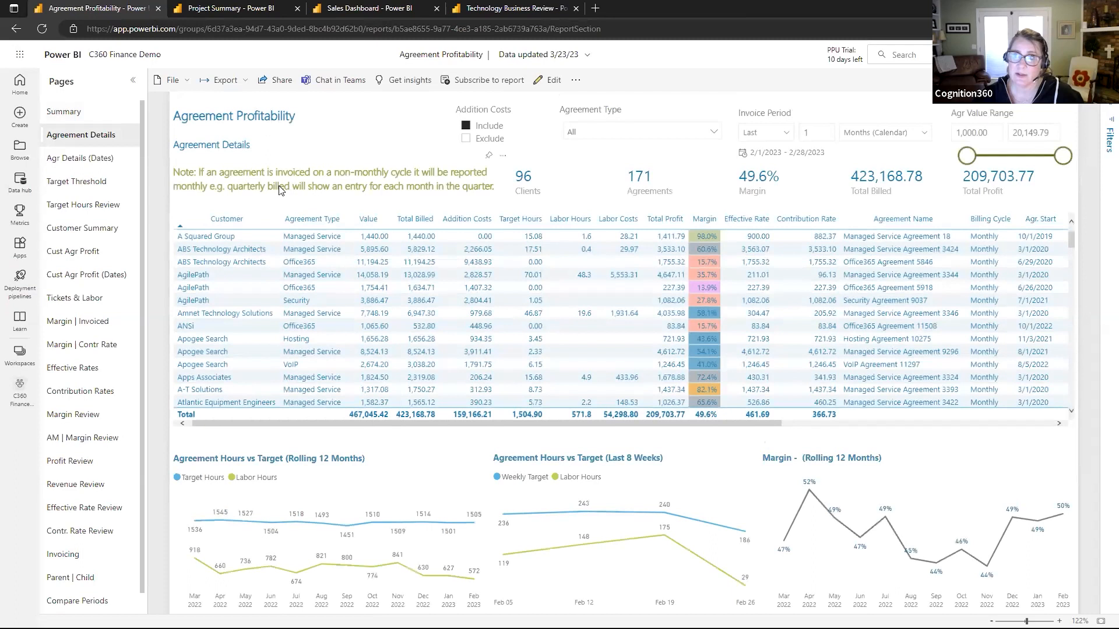
click(597, 126)
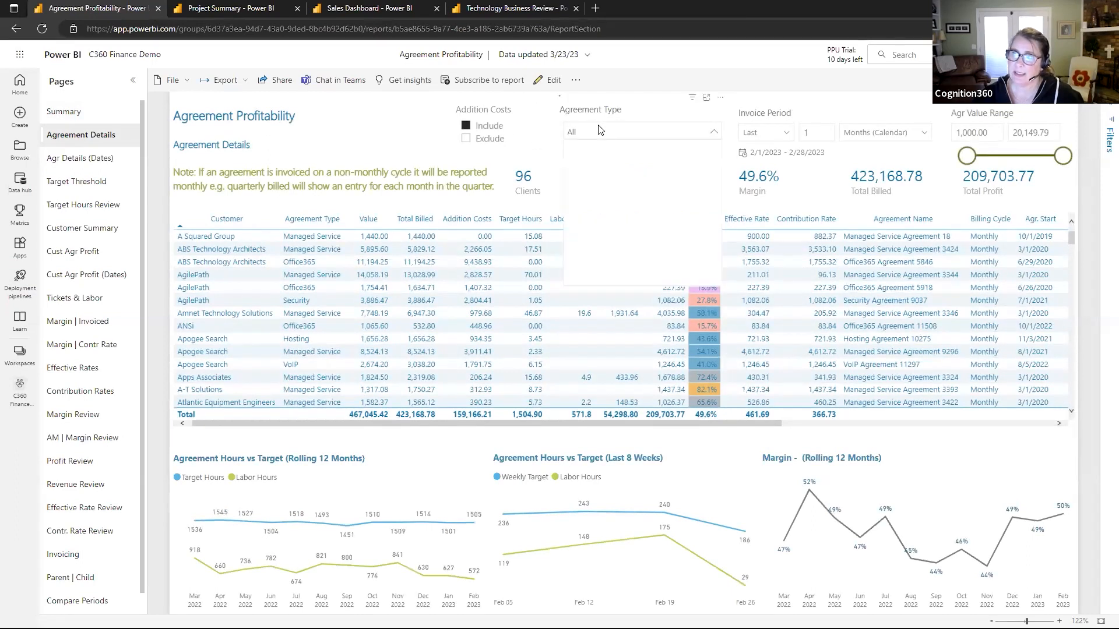
click(597, 147)
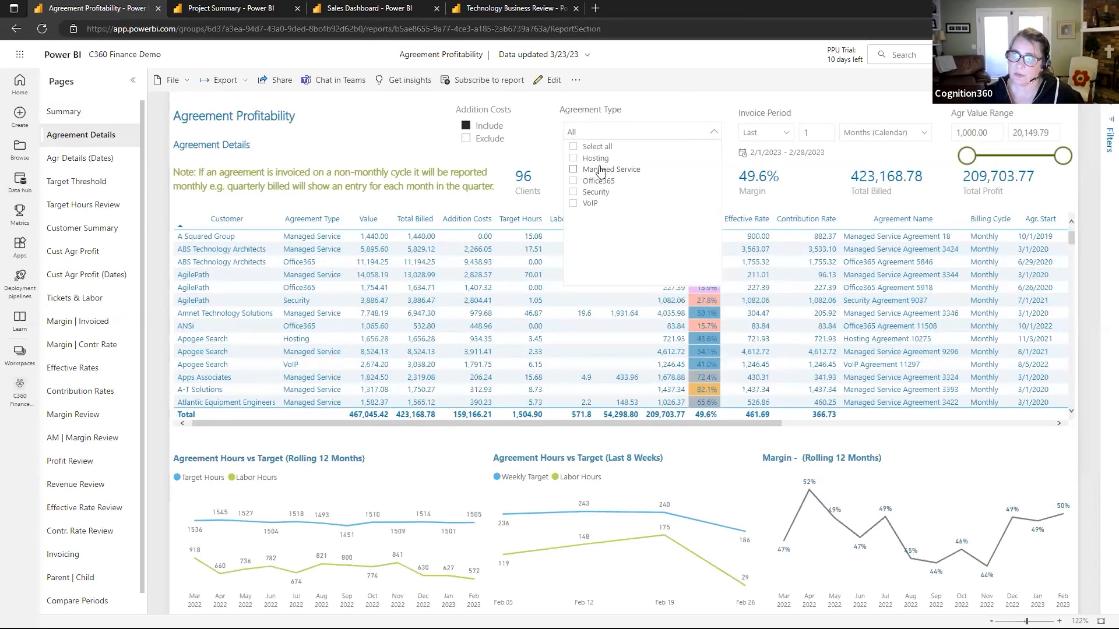
click(606, 169)
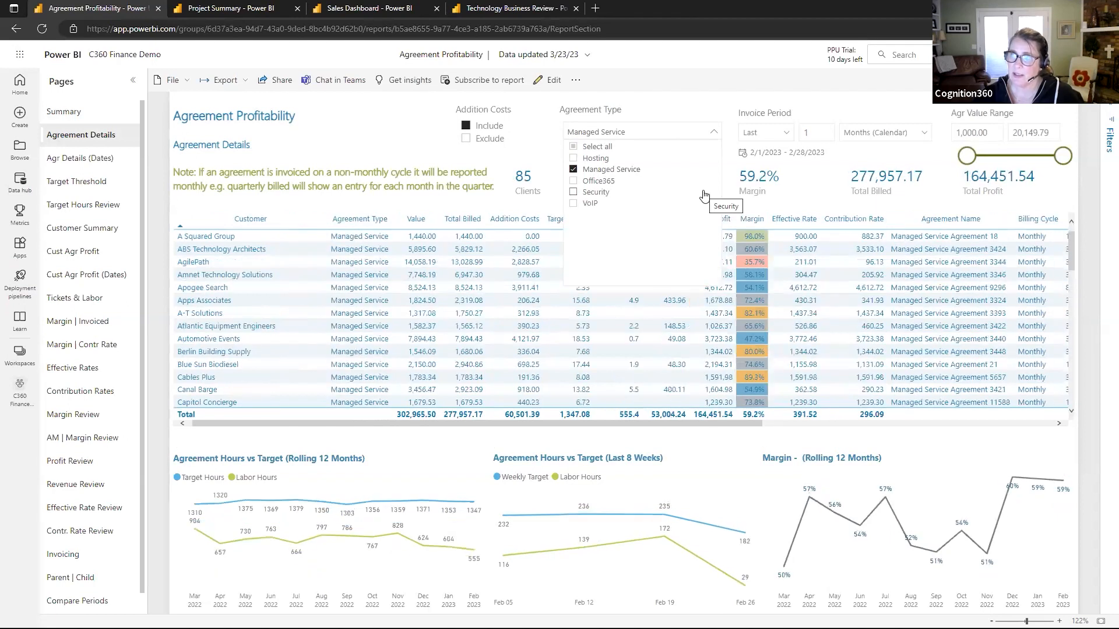
click(685, 67)
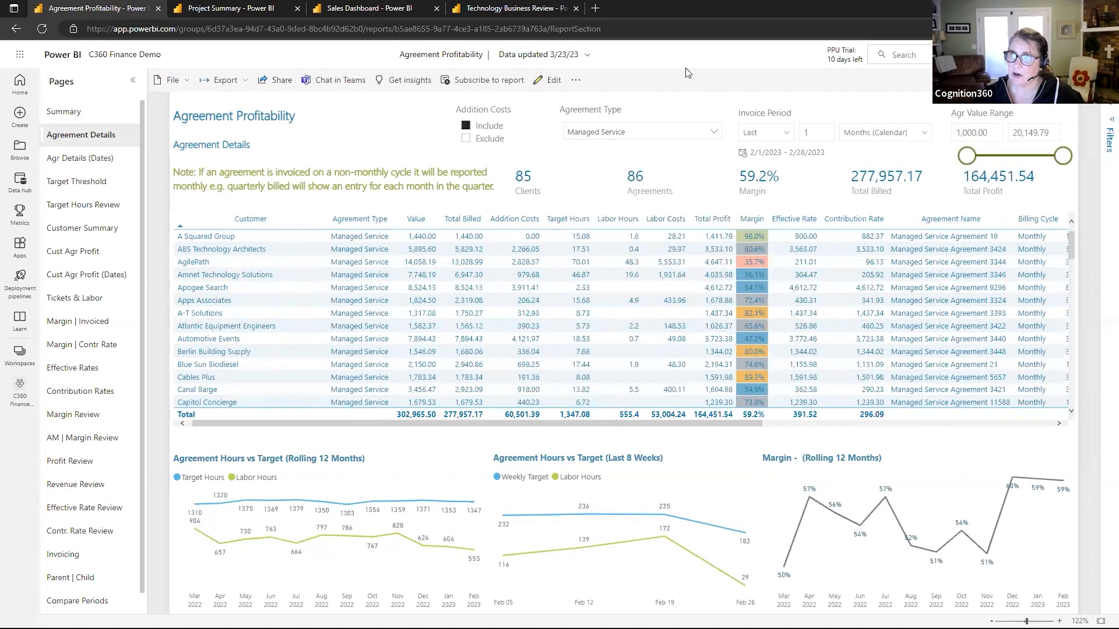
click(472, 223)
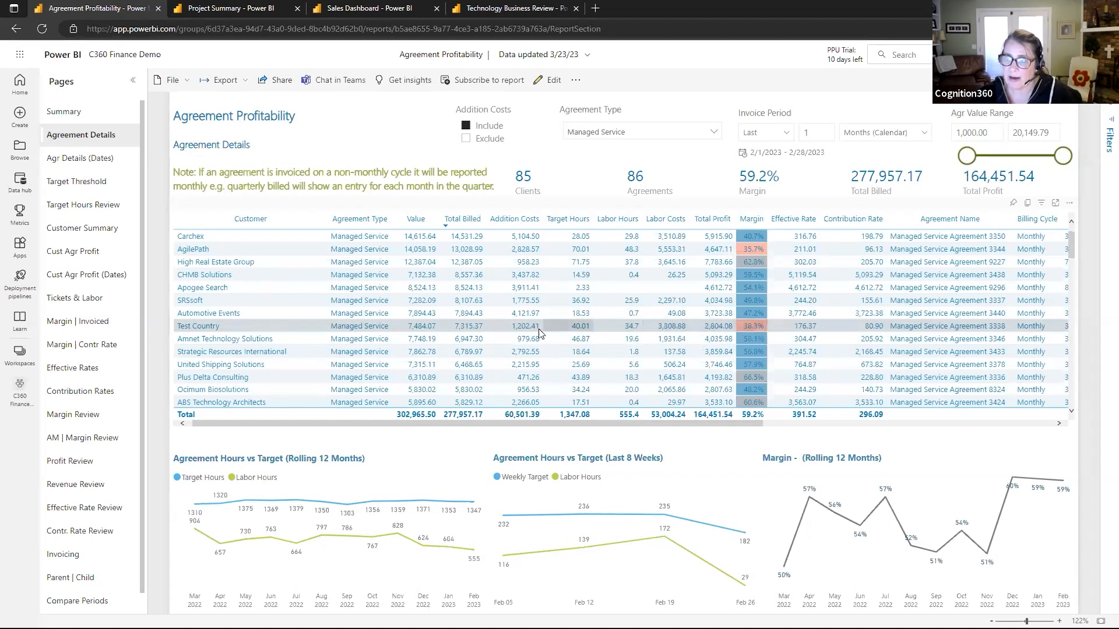
Drill through from the Test Country agreement to Ticket Labor, look over Tickets By Labor, and return to Agreement Details
click(291, 325)
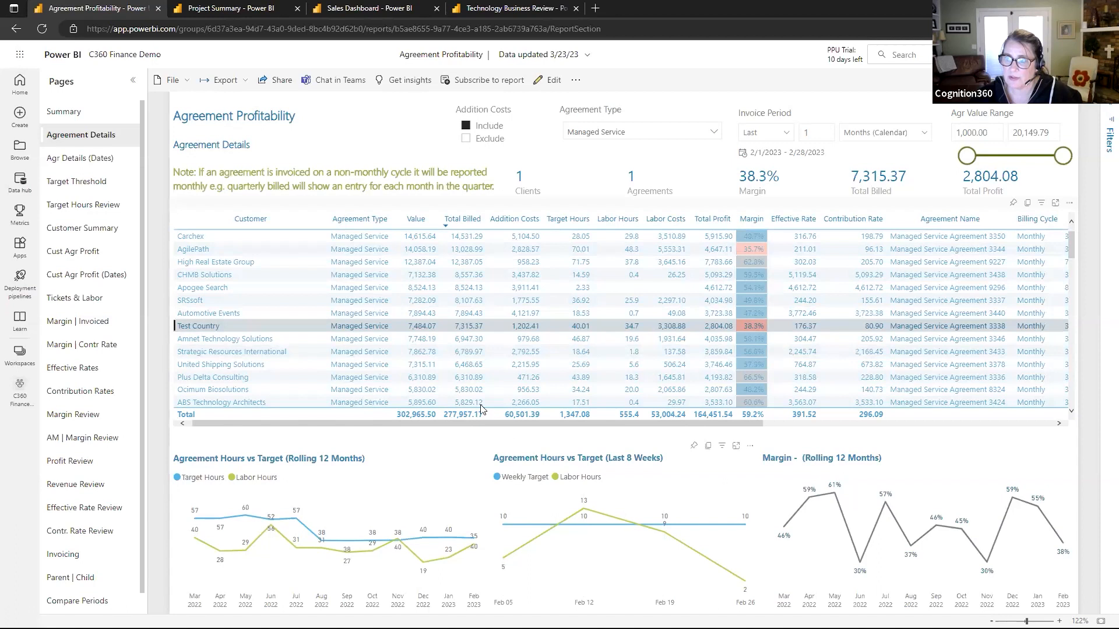
right_click(275, 324)
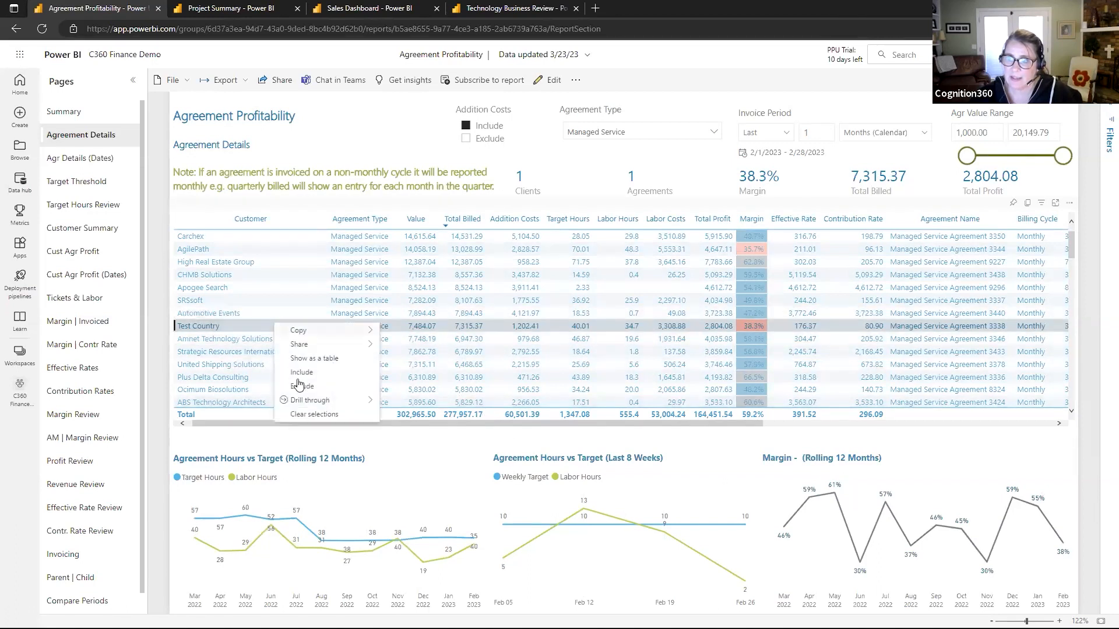
mouse_move(327, 401)
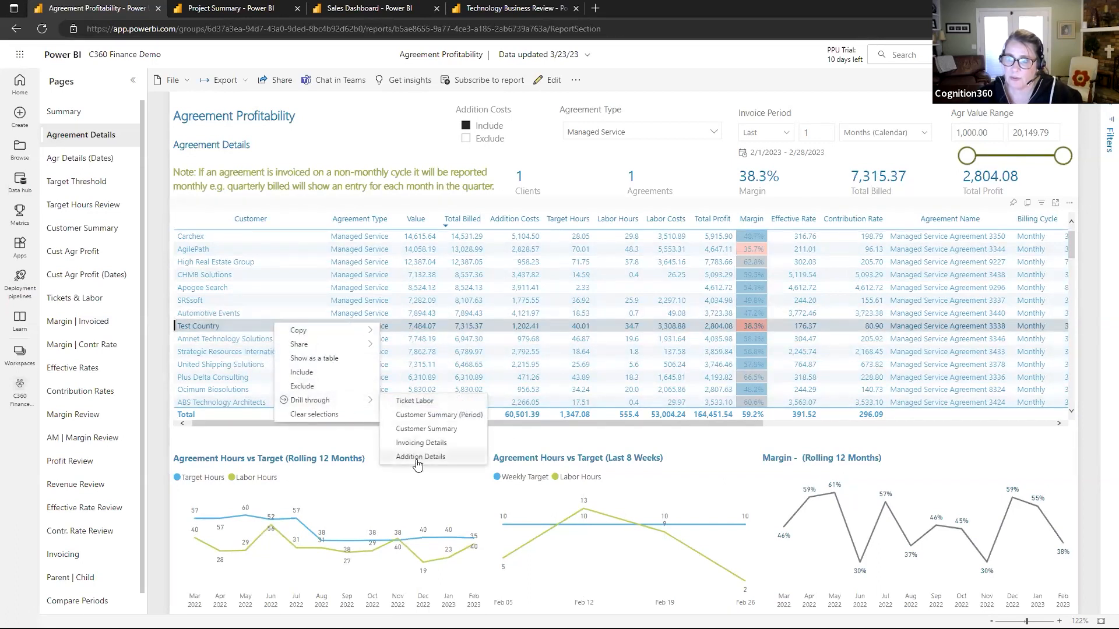
click(415, 401)
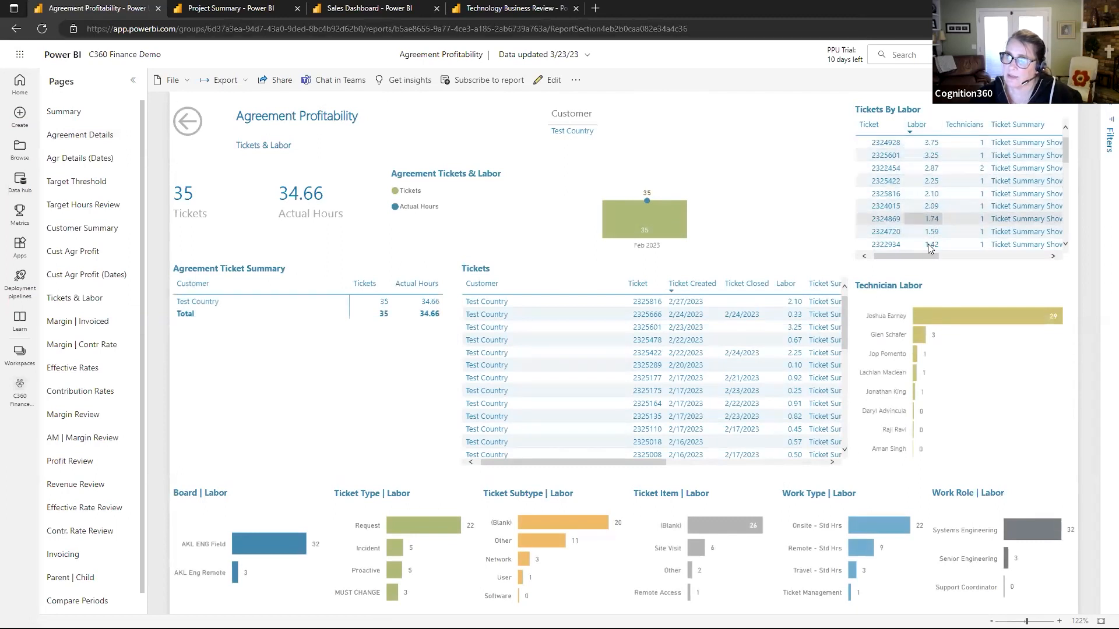
mouse_move(925, 255)
mouse_down()
mouse_move(983, 260)
mouse_move(907, 260)
mouse_up()
click(187, 121)
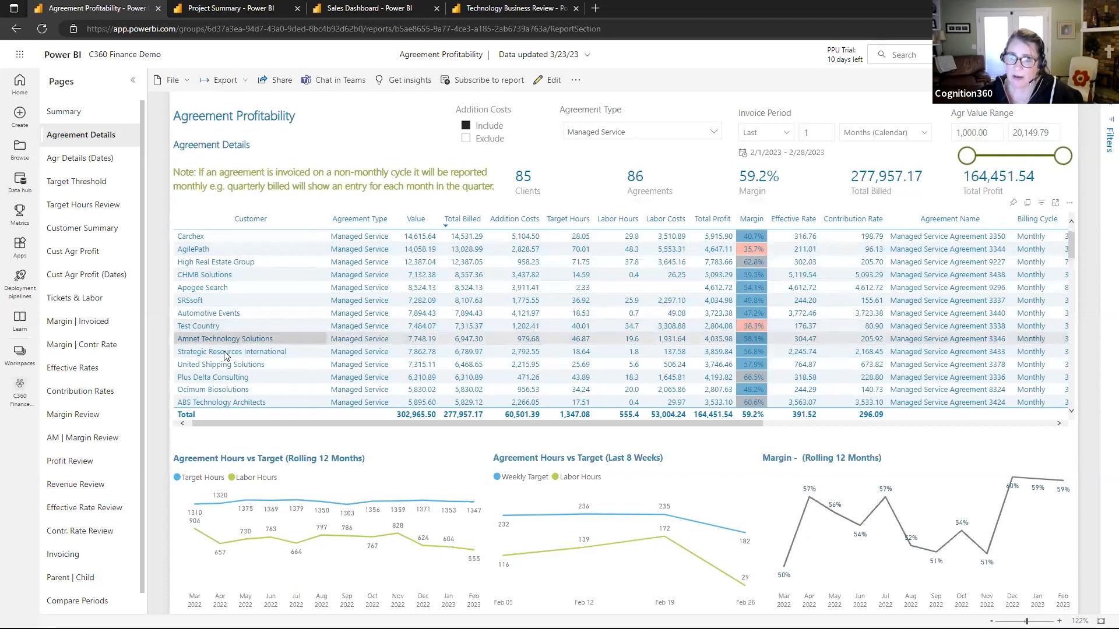
Review the Effective Rates page and check AgilePath's drill-through options on the Margin Review page
click(73, 368)
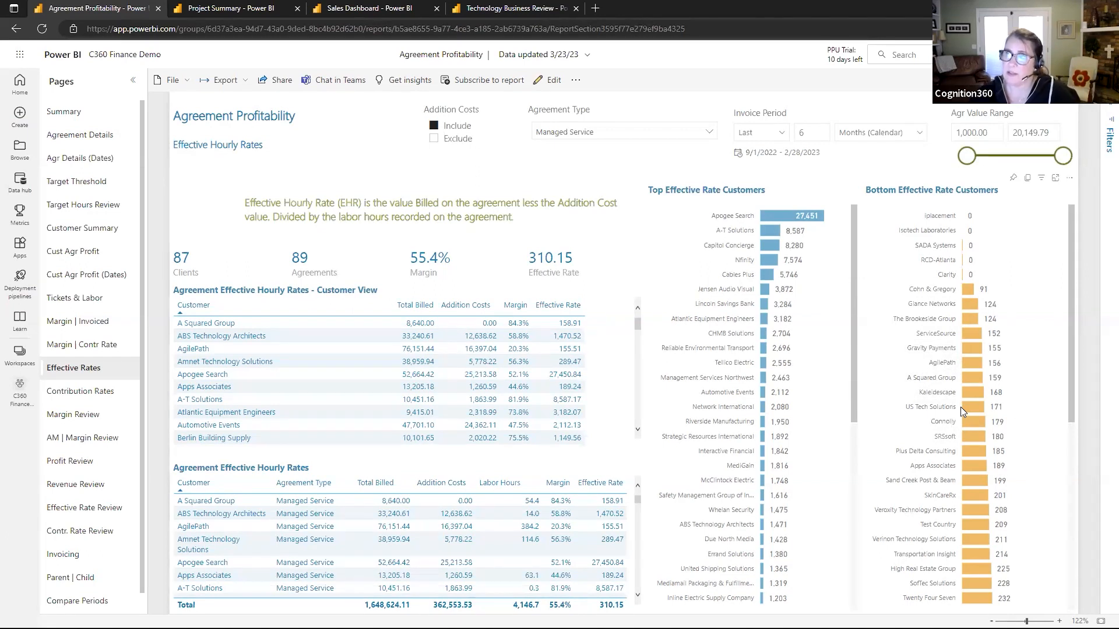
click(85, 416)
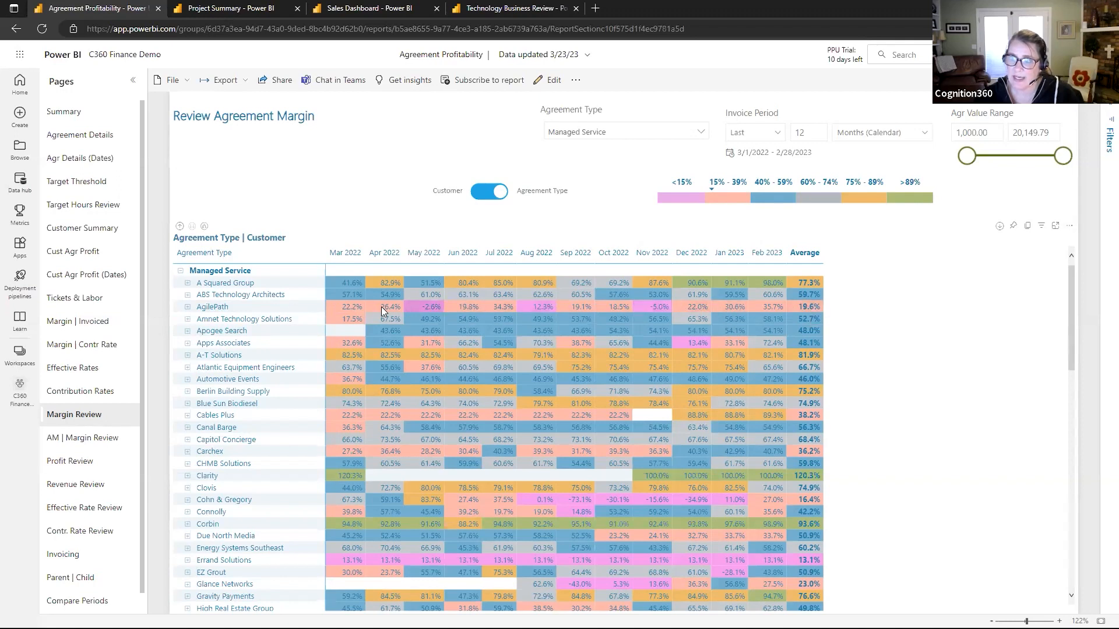
right_click(295, 305)
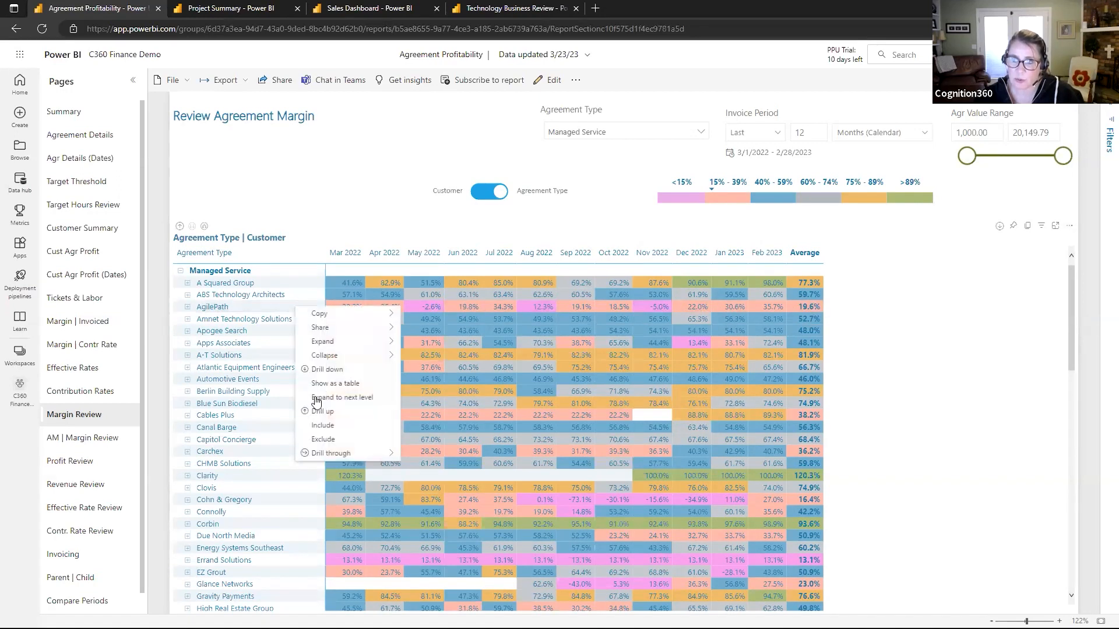
mouse_move(315, 453)
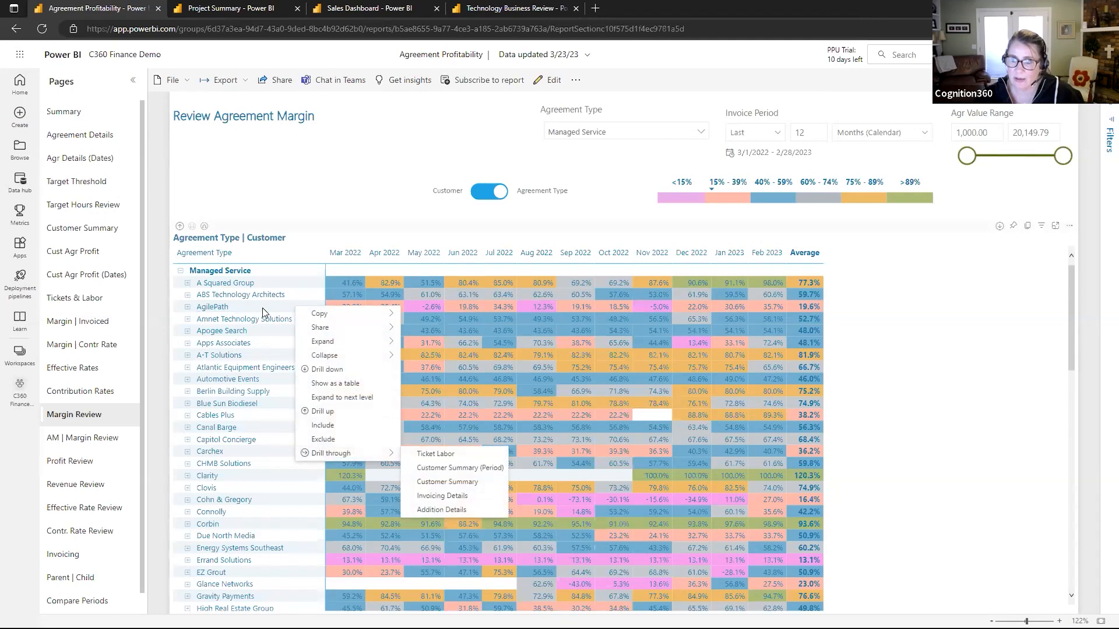
click(402, 452)
click(295, 303)
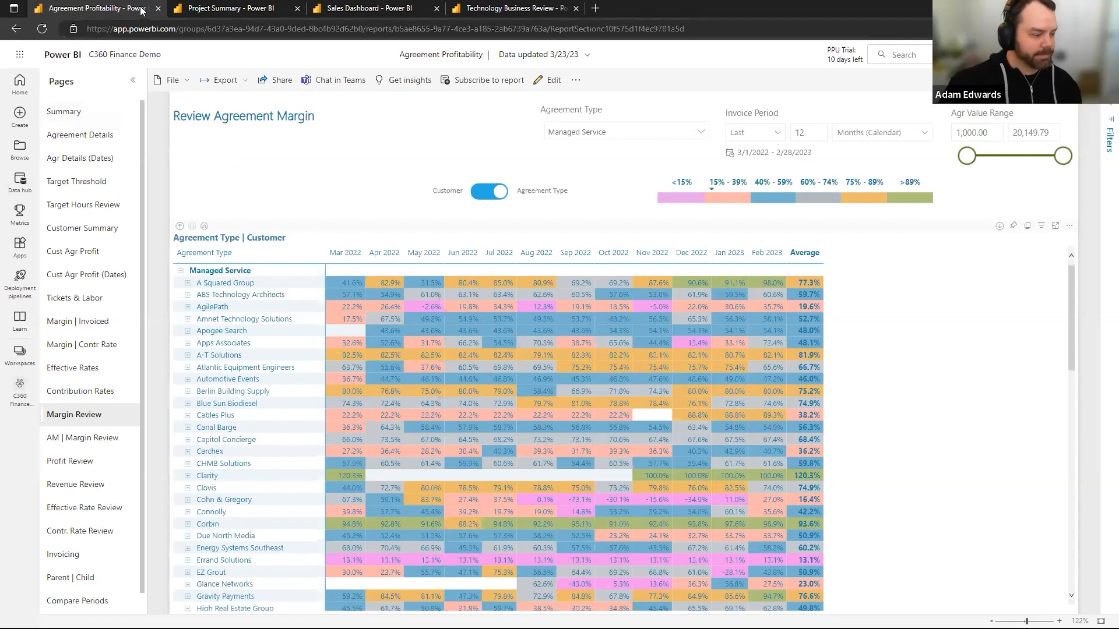
Close the Agreement Profitability report and check the Project Manager and Status filter options on the Project Details page
click(158, 8)
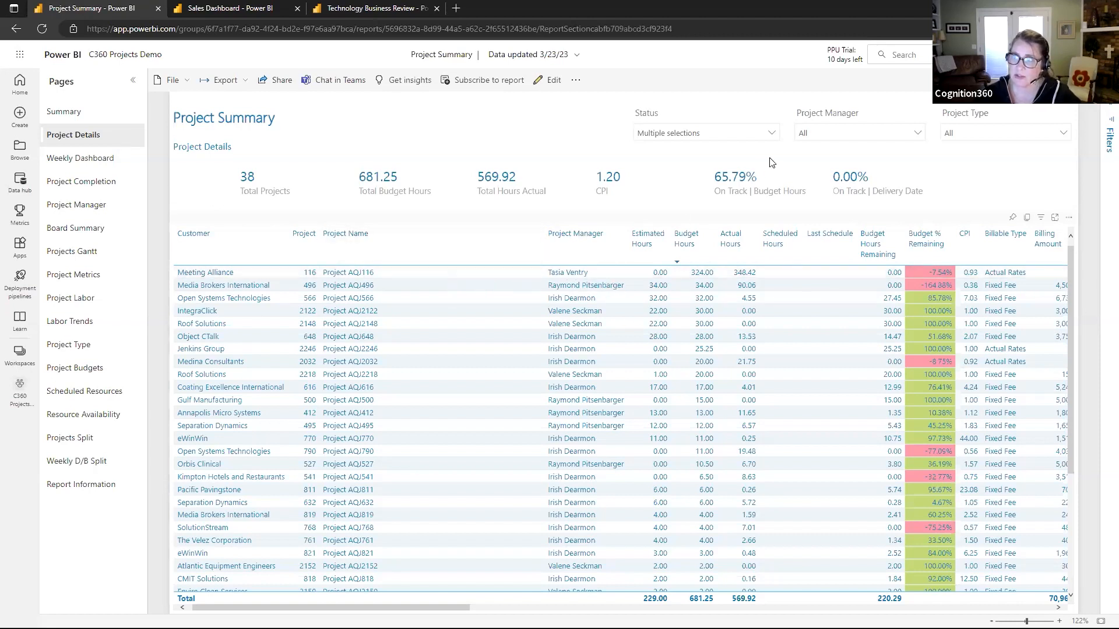
click(822, 133)
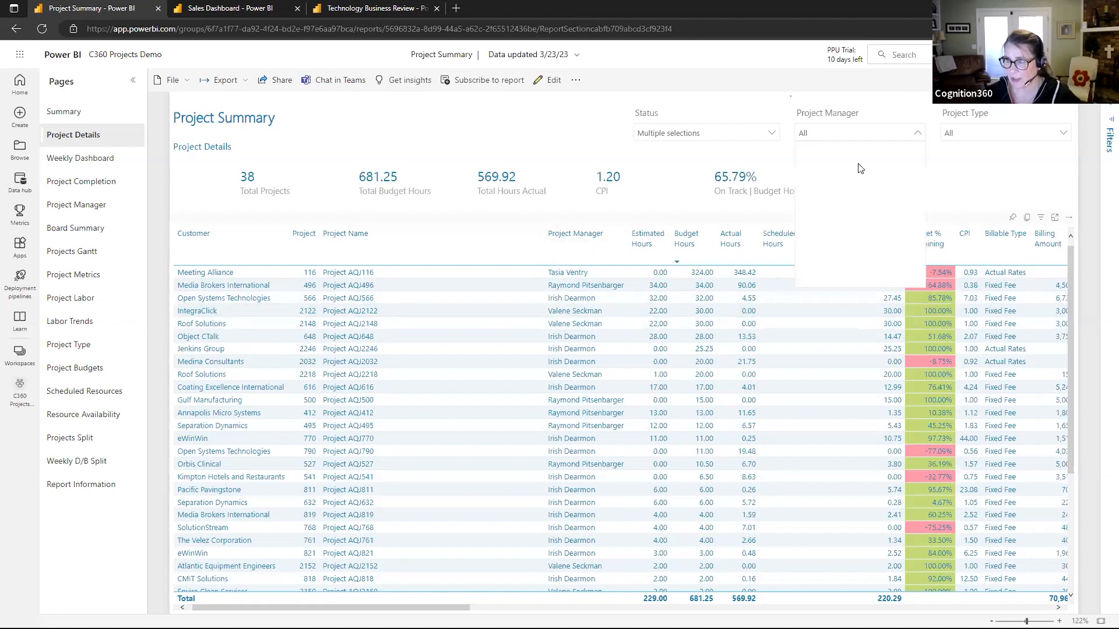
click(841, 134)
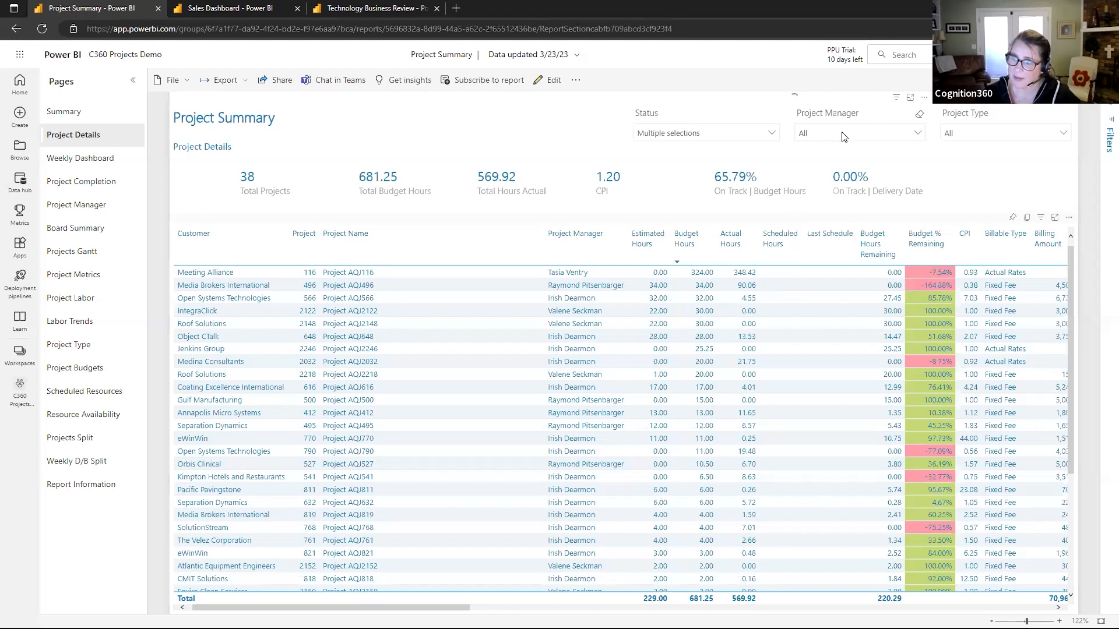
click(716, 133)
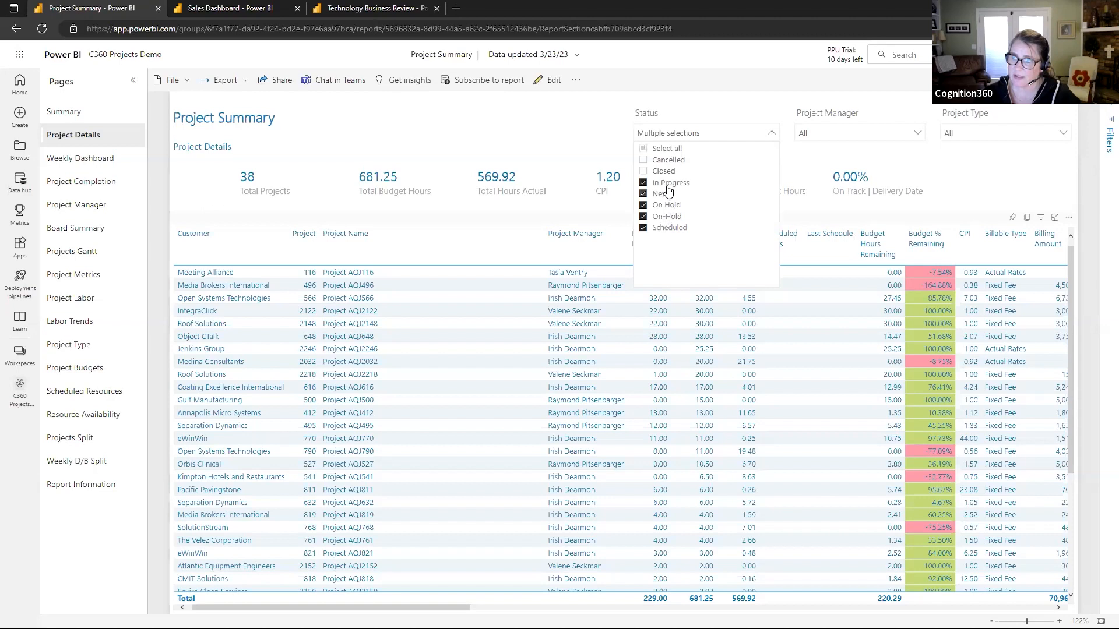
click(689, 79)
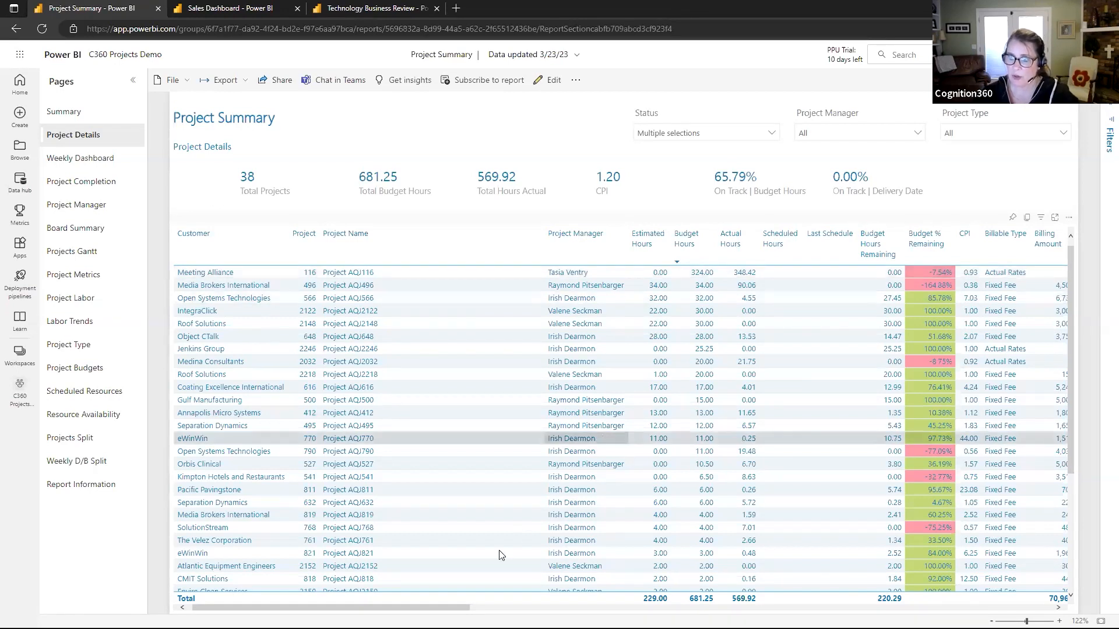
Look over the Project Details table's budget, billing, project status and schedule columns, and return to the Customer column
scroll(620, 432, right, 5)
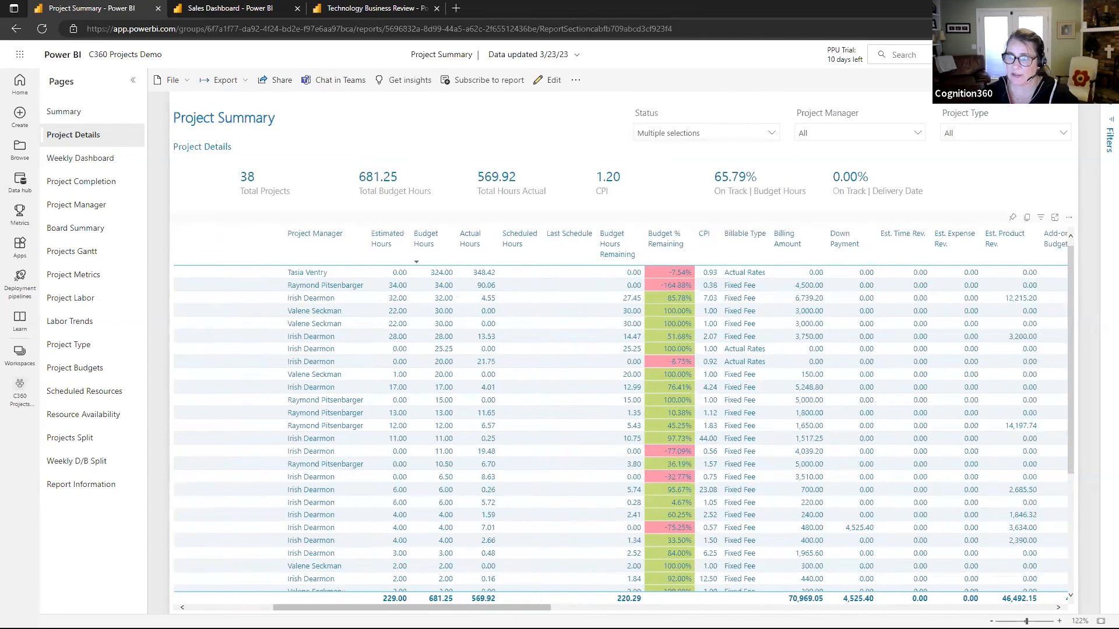
scroll(620, 431, right, 8)
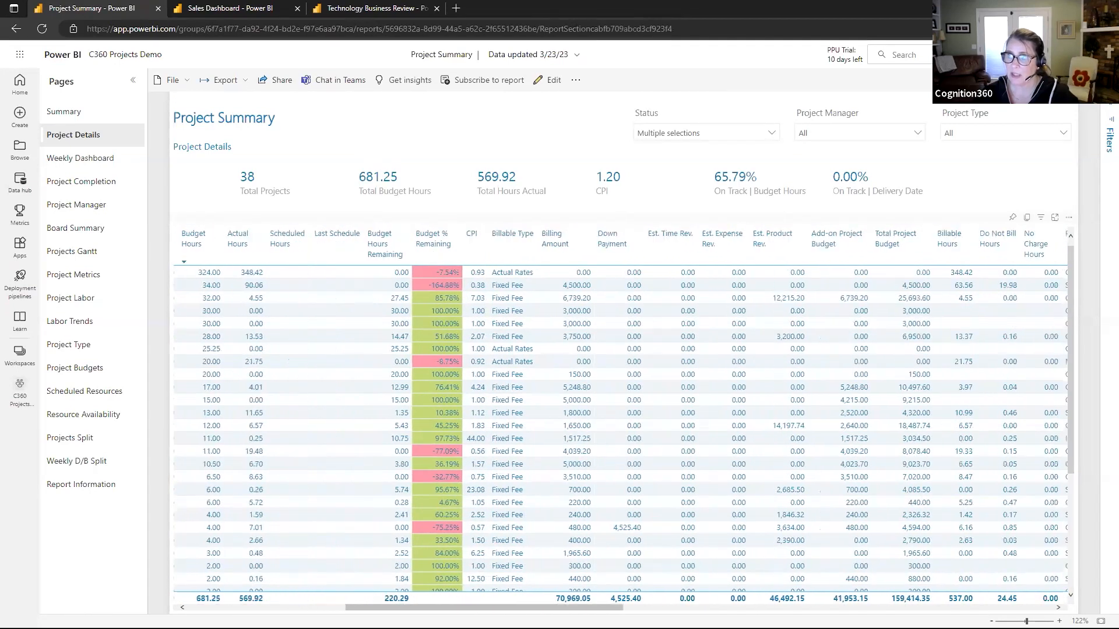
scroll(621, 431, right, 6)
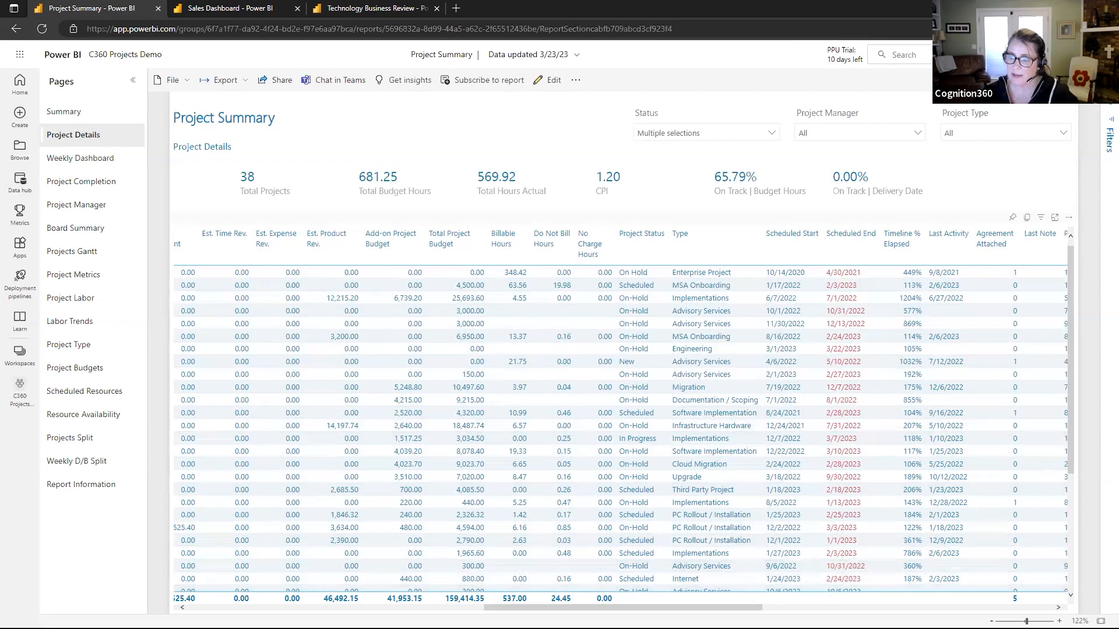
drag(766, 607, 474, 607)
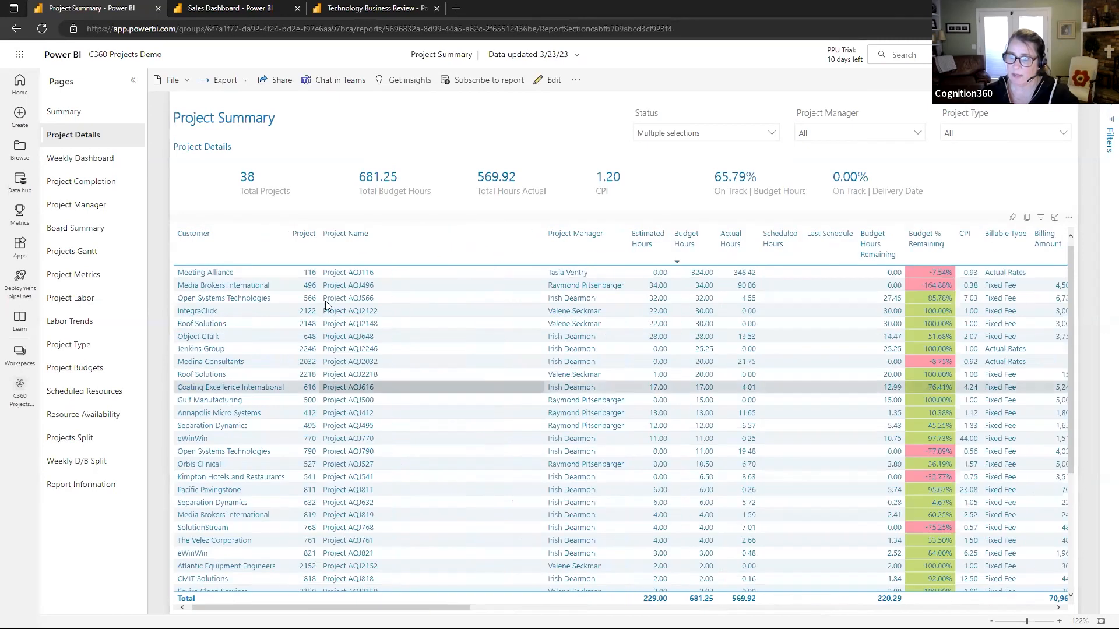
Drill through from Meeting Alliance's Project AQJ116 to Project Phases and narrow the tickets and technician hours to Phase 26841
right_click(250, 272)
mouse_move(306, 350)
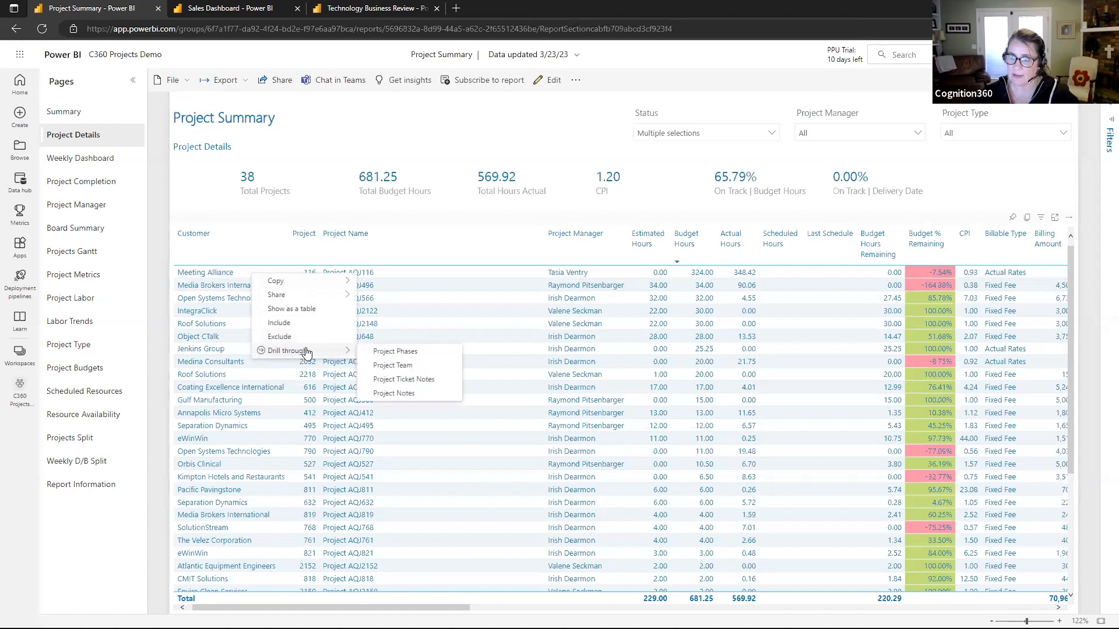
click(411, 353)
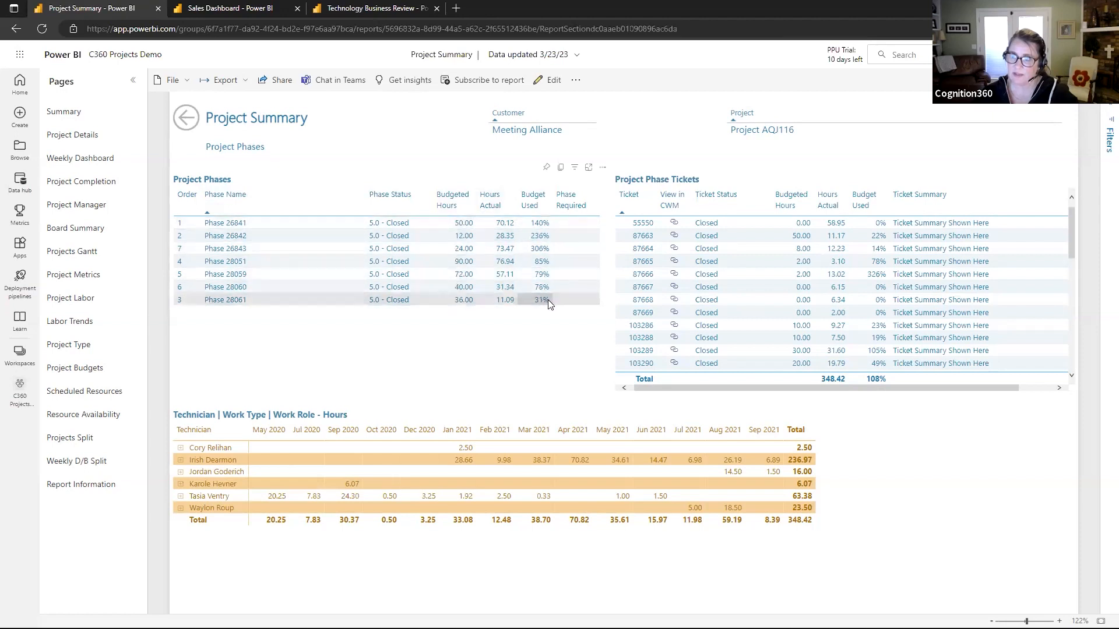
click(539, 225)
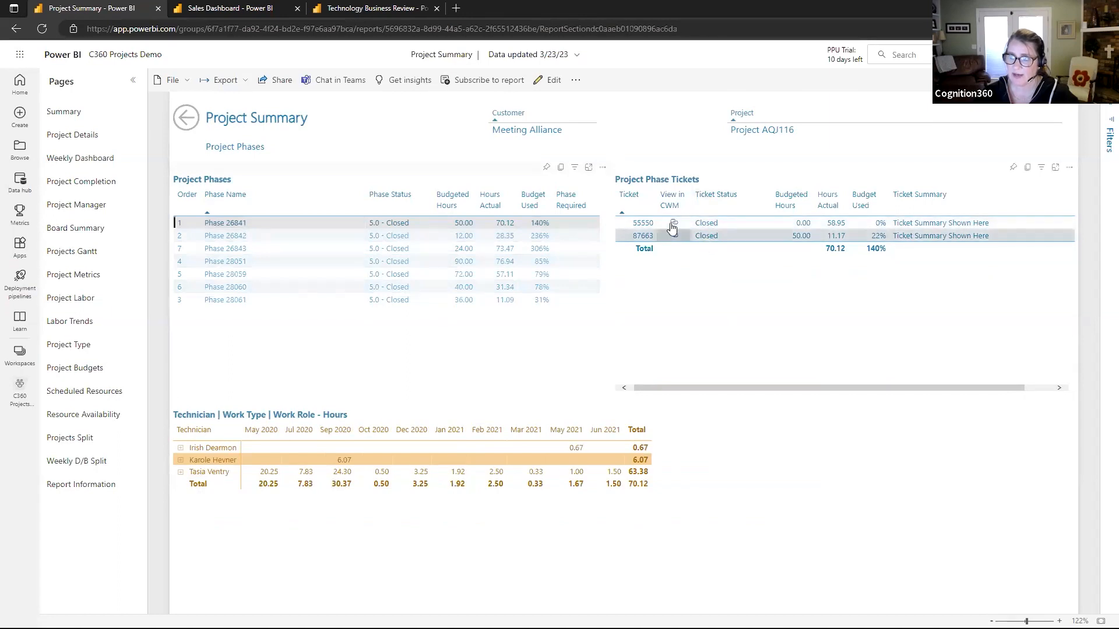
Drill through from Phase 26841 to Project Labor, look over the labor entries, and go back through Project Phases to Project Details
right_click(270, 220)
mouse_move(347, 299)
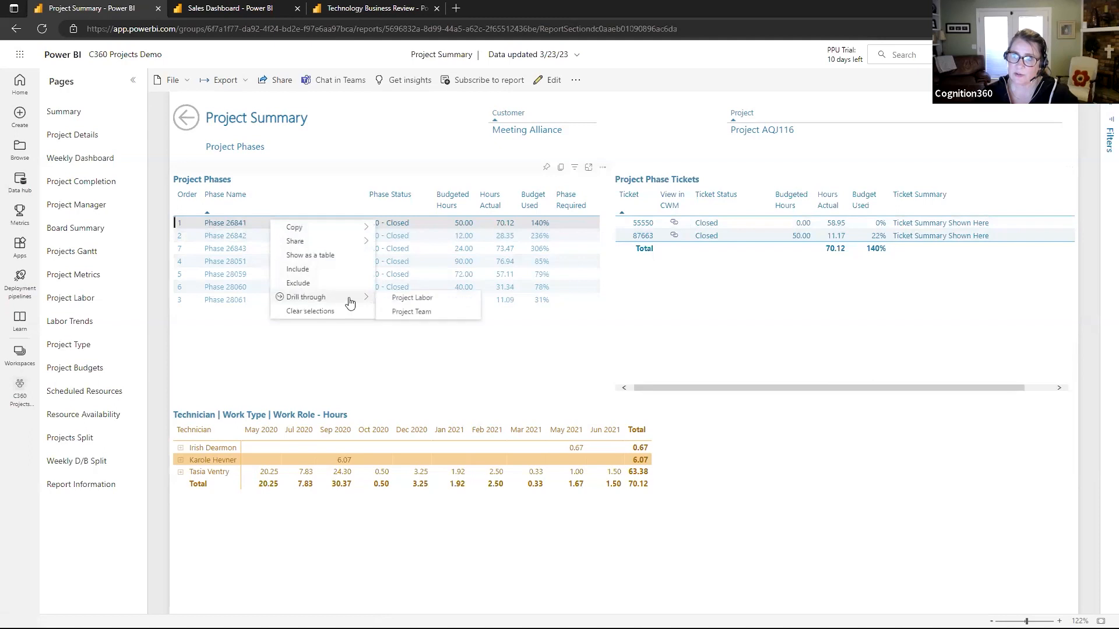
click(412, 298)
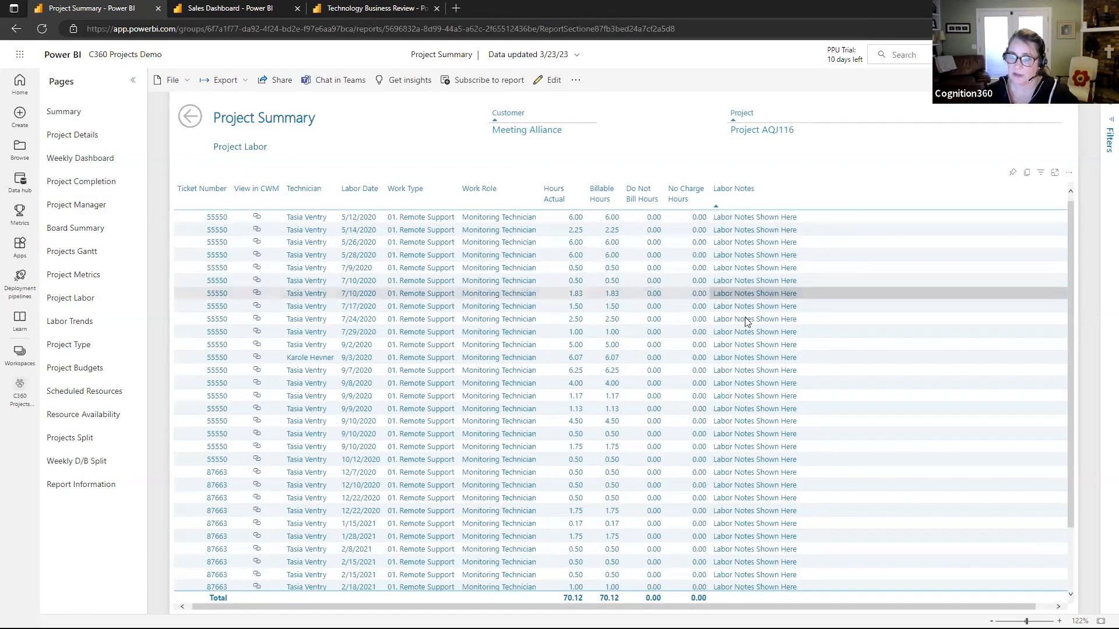
click(188, 120)
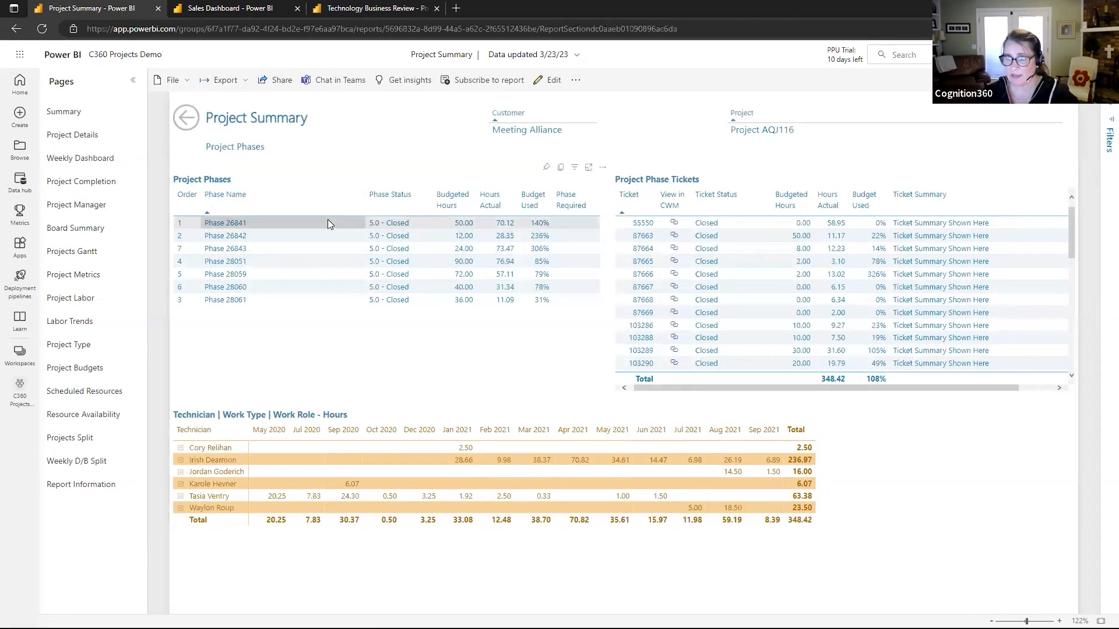
click(187, 119)
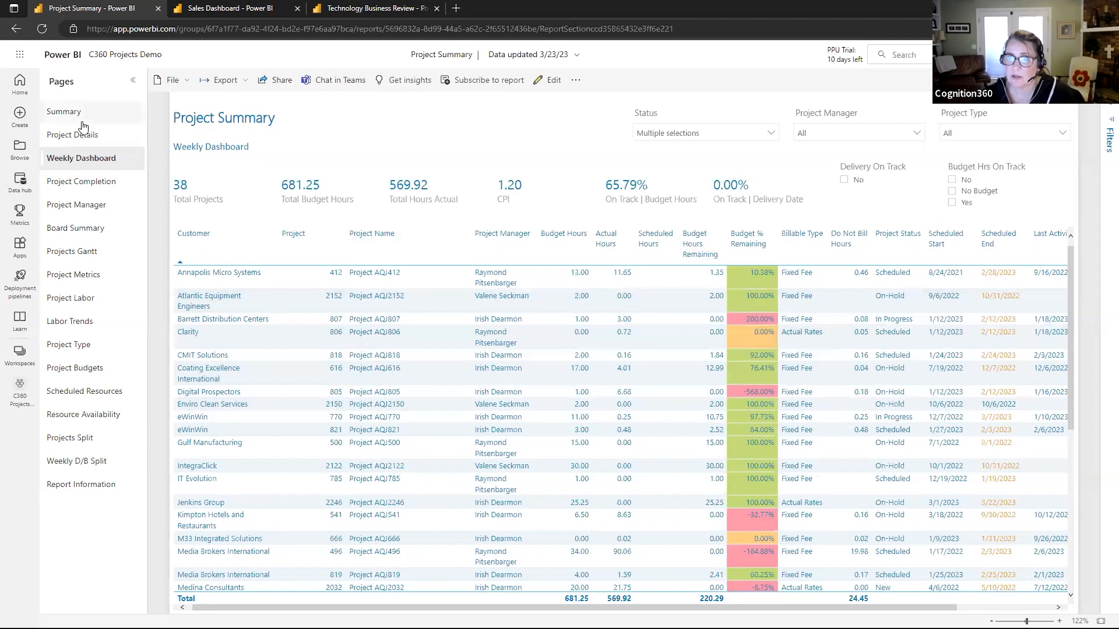
Close the Project Summary report and review the Sales Dashboard's Won Revenue page, including the opportunity table's recurring revenue columns
click(158, 8)
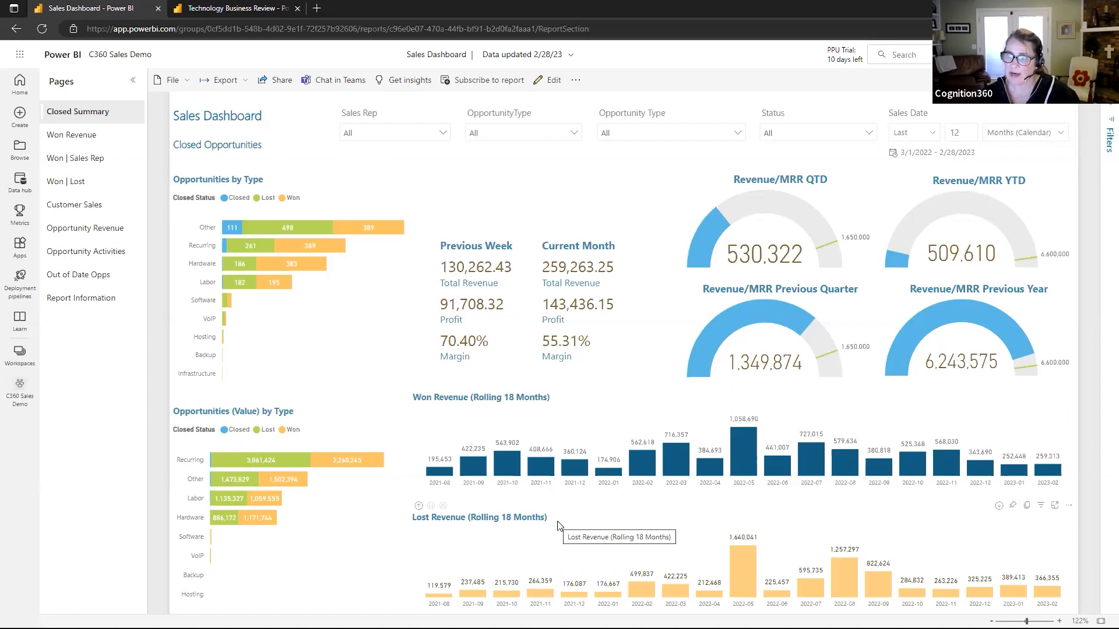
click(87, 134)
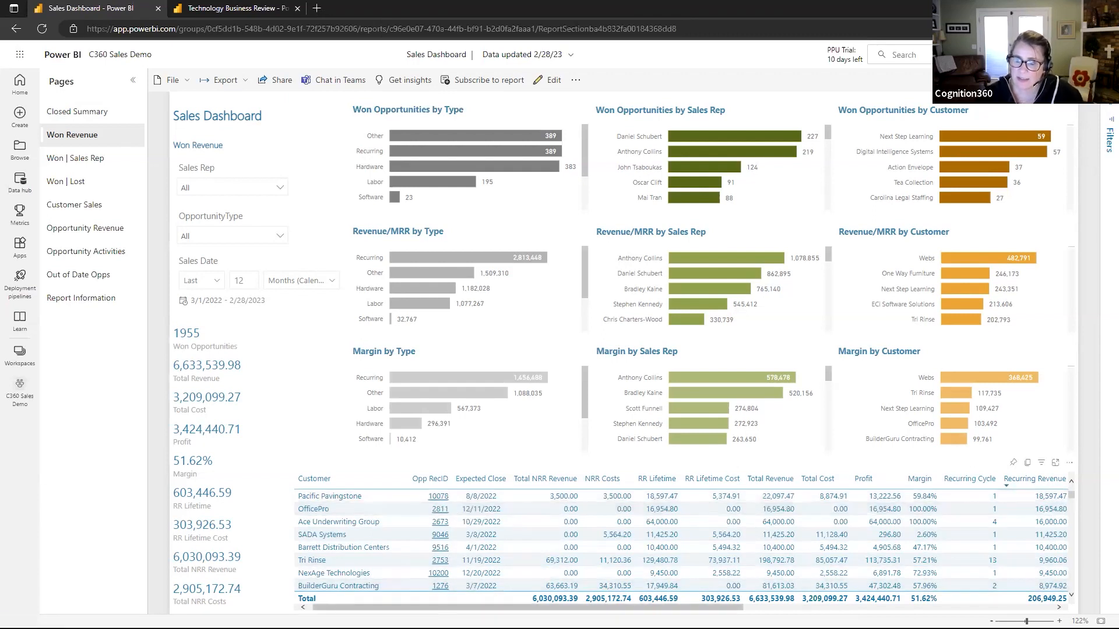
scroll(682, 547, right, 3)
scroll(682, 544, right, 5)
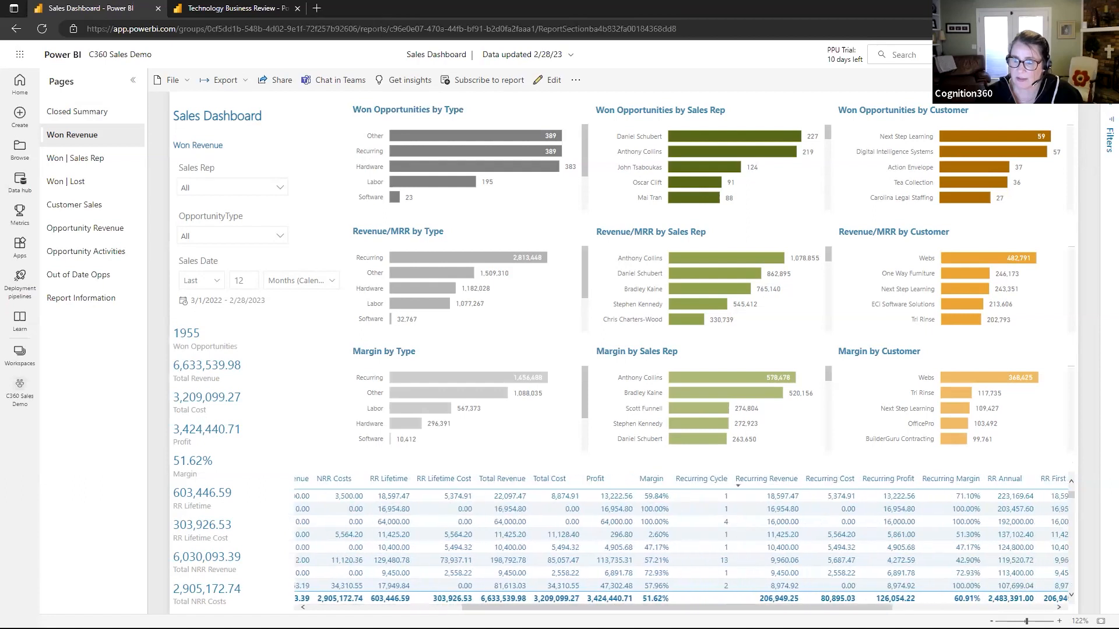
scroll(682, 543, left, 2)
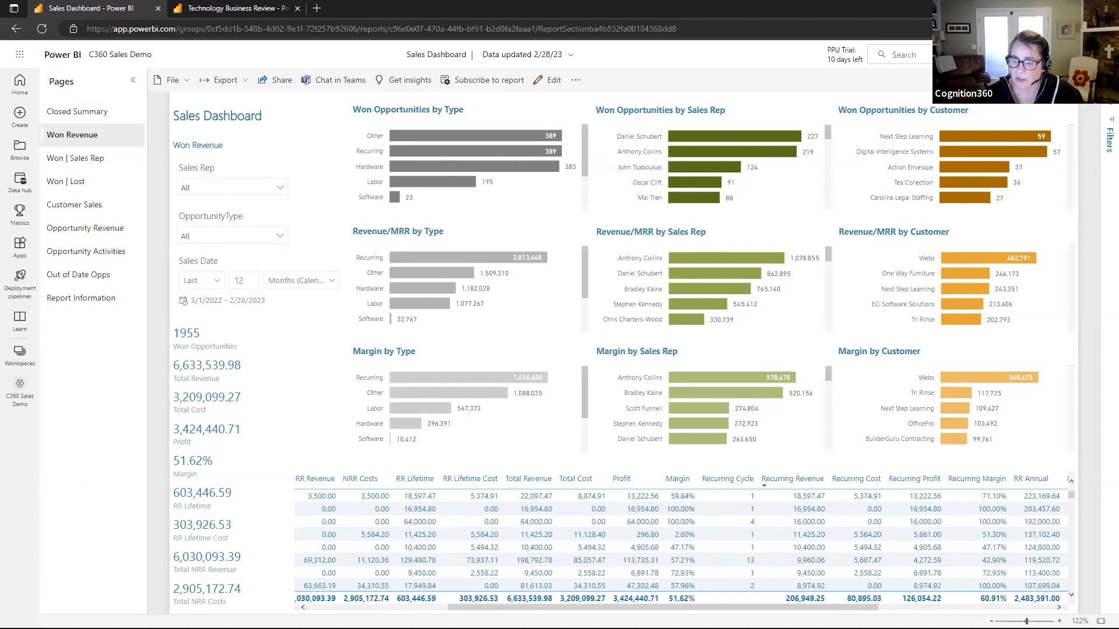
scroll(682, 544, right, 3)
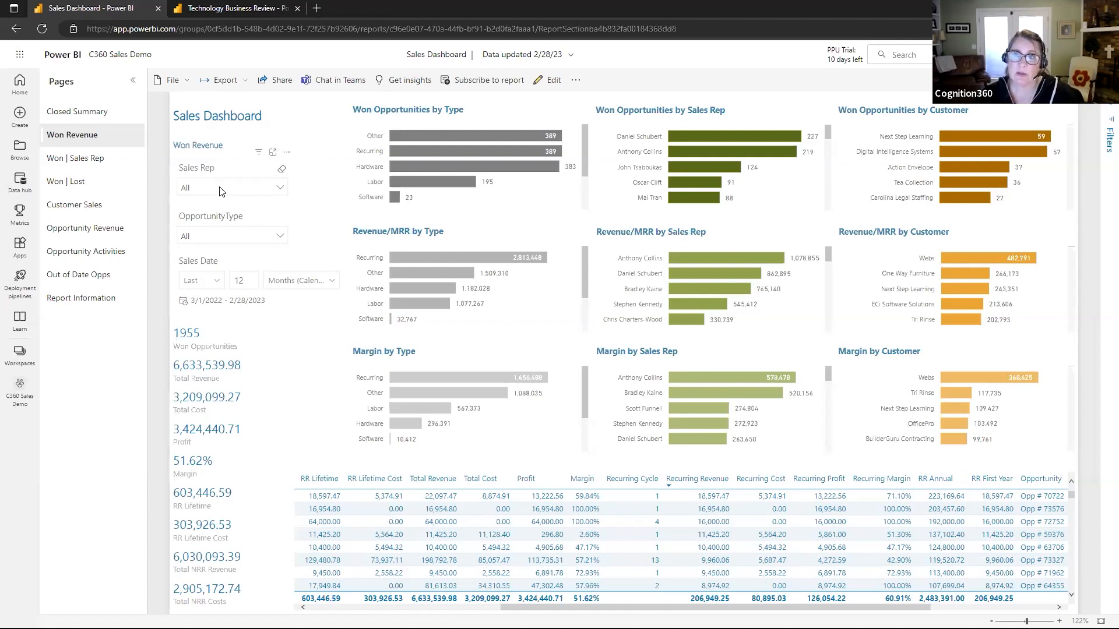
Close the Sales Dashboard and check the Technology Business Review's Customer options and the filters that apply to all pages
click(157, 8)
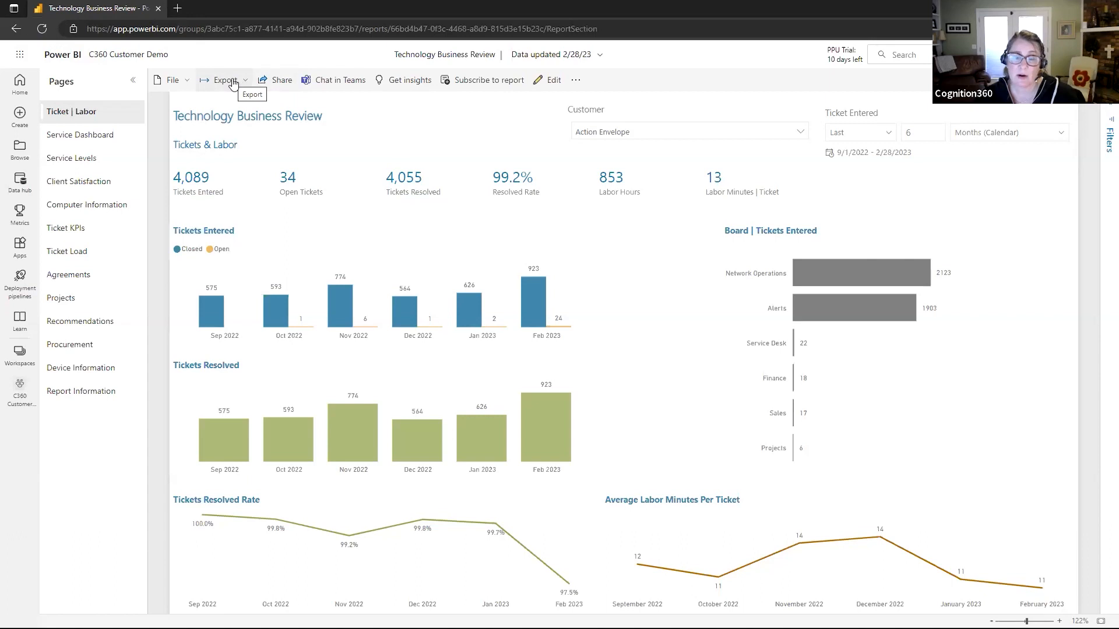
click(651, 134)
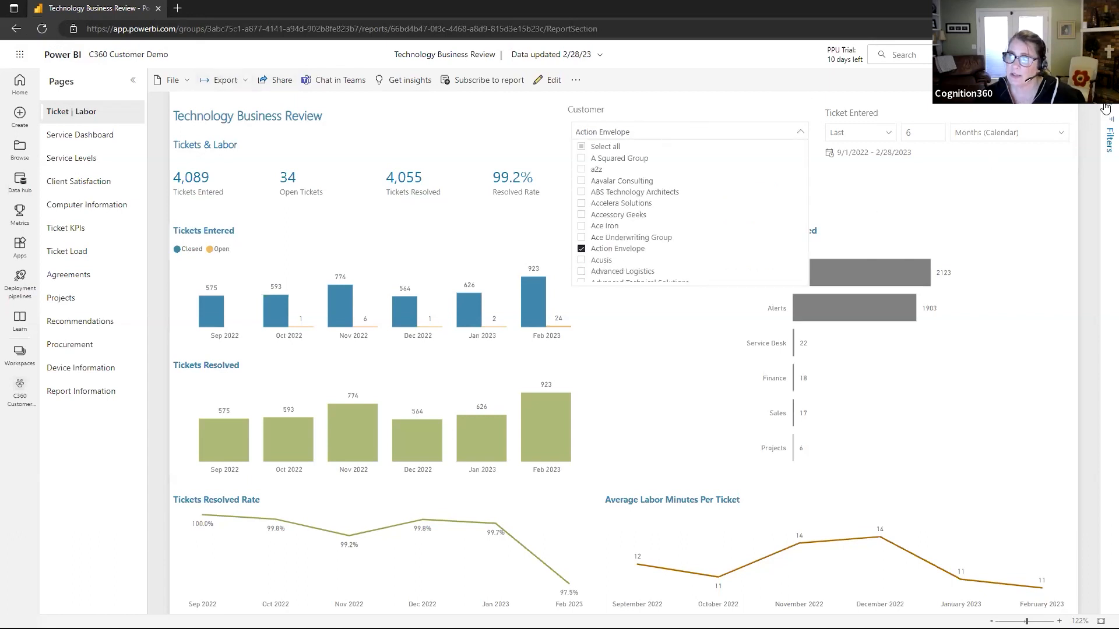
click(1108, 125)
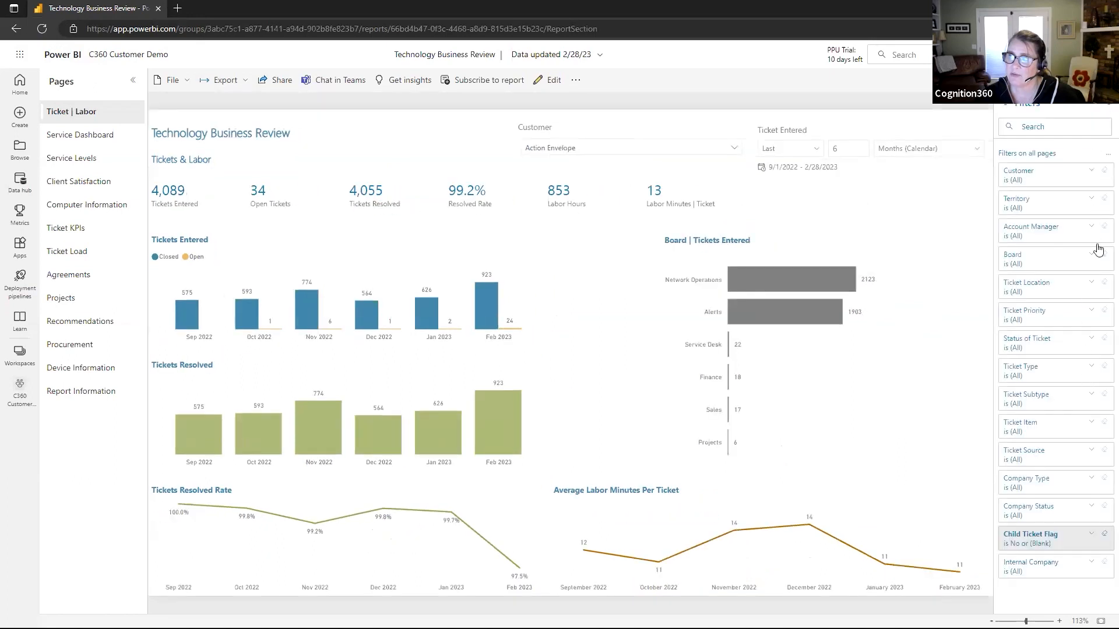
click(1105, 111)
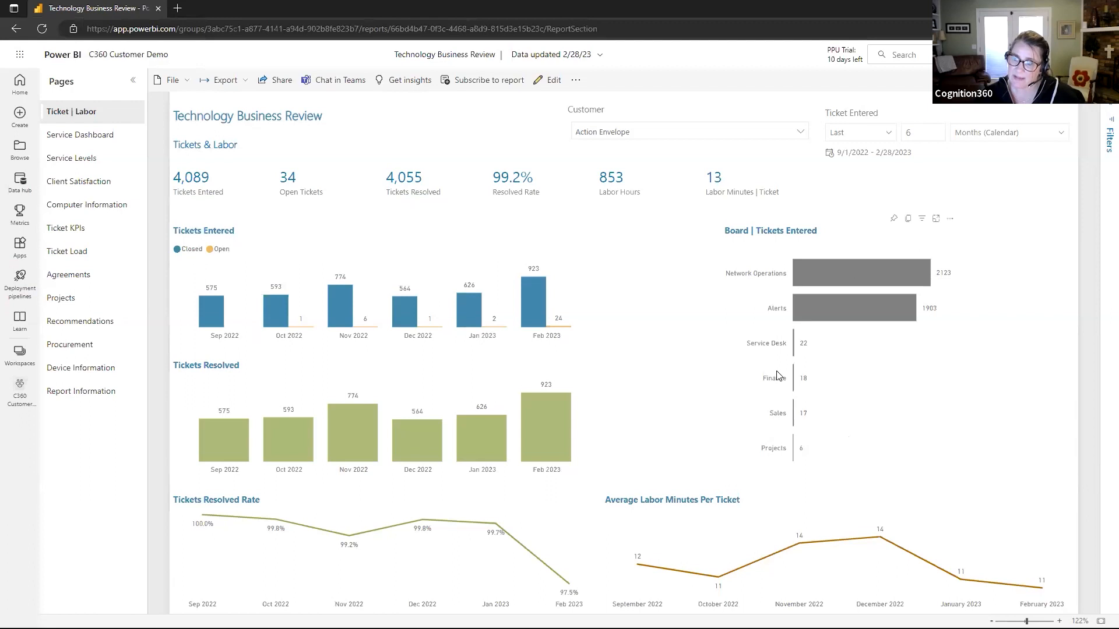
Filter all pages of the Technology Business Review to every Board except Finance and Sales
click(1106, 113)
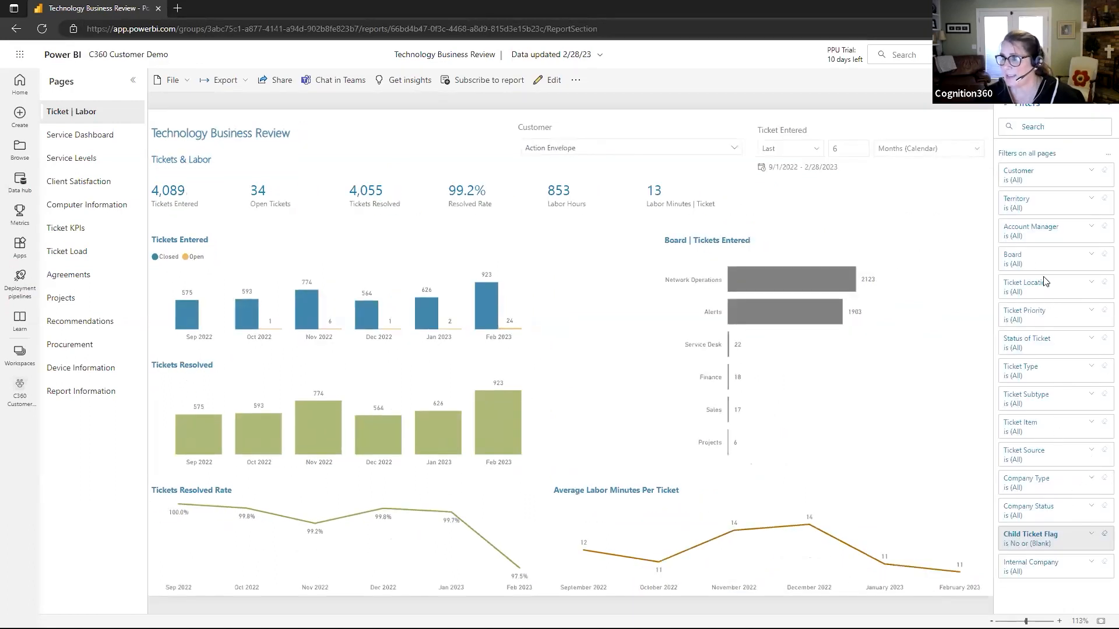
click(1042, 270)
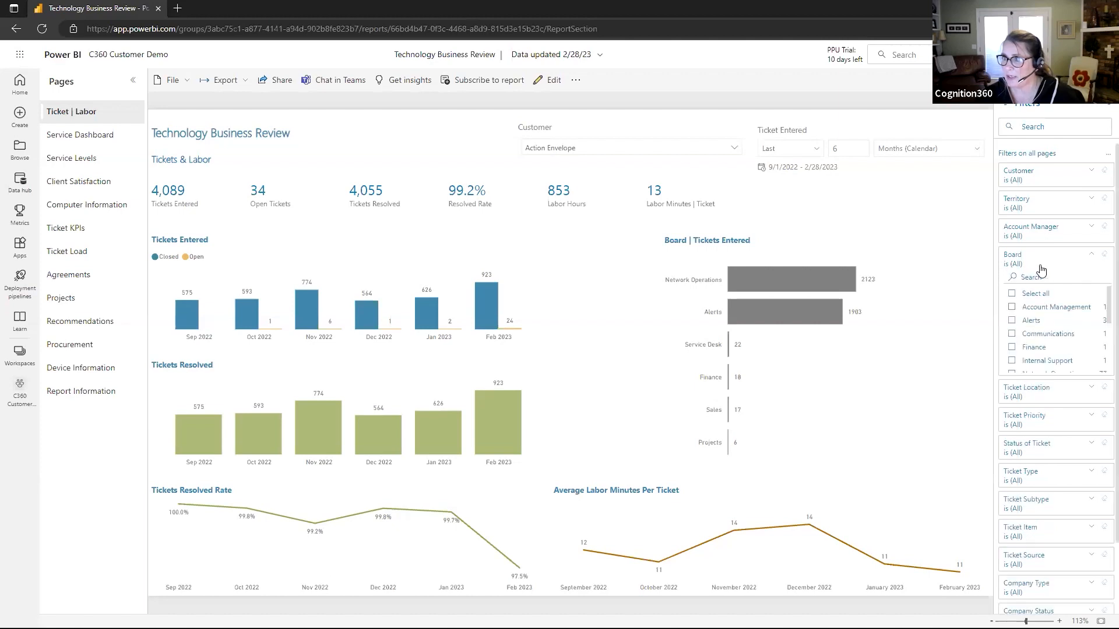
click(1041, 292)
click(1032, 350)
scroll(1042, 353, down, 1)
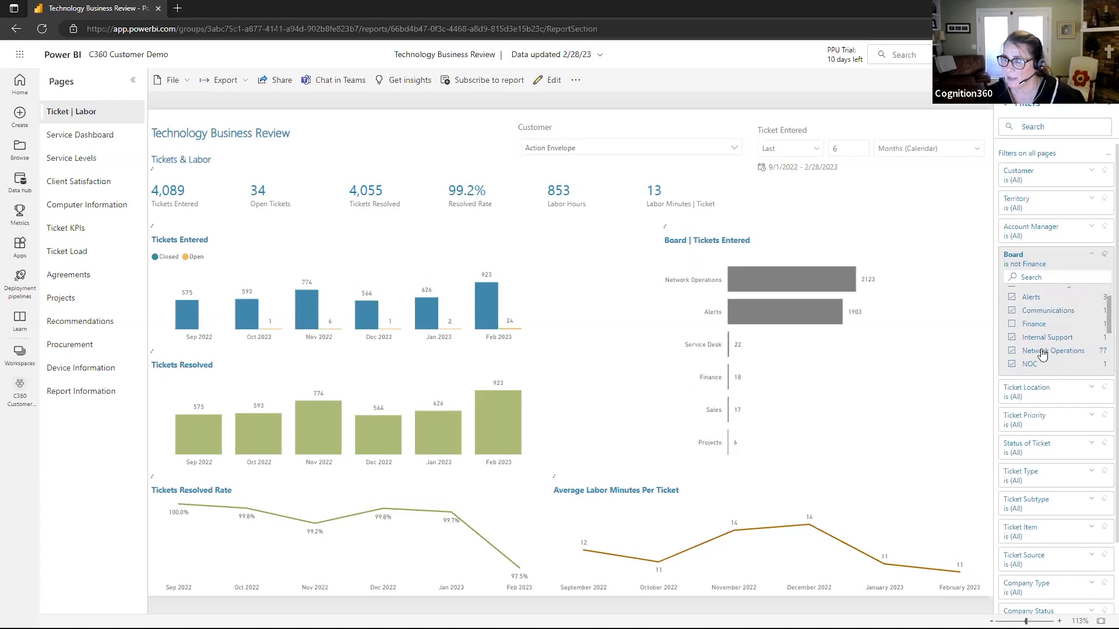
scroll(1041, 353, down, 3)
click(1028, 348)
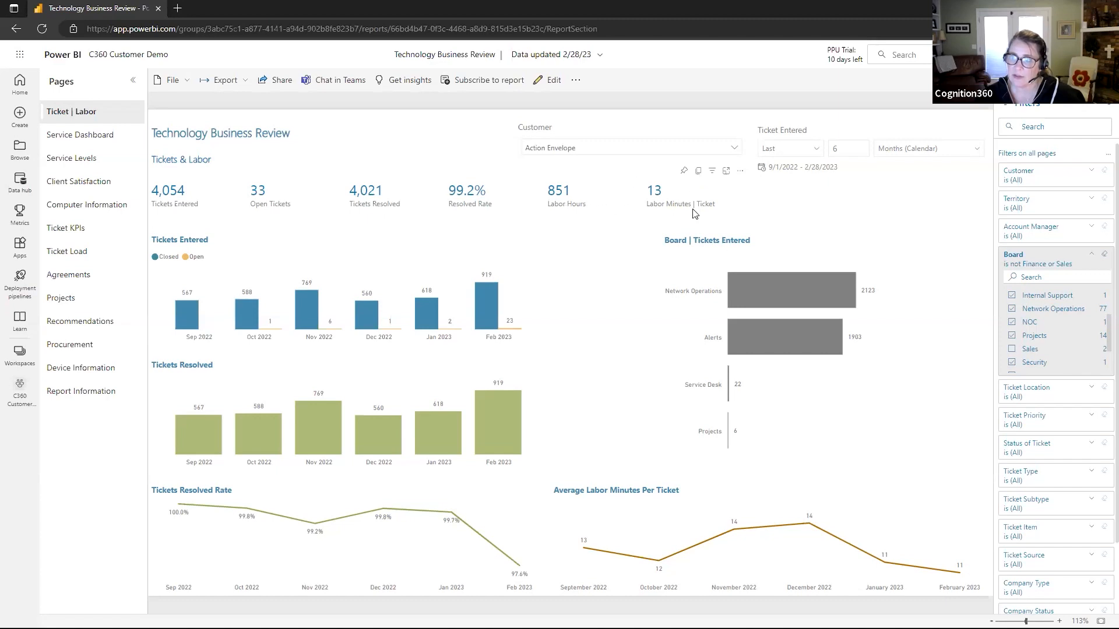
Review the Service Dashboard, and on Service Levels highlight the Priority 1 tickets and clear that selection
click(90, 134)
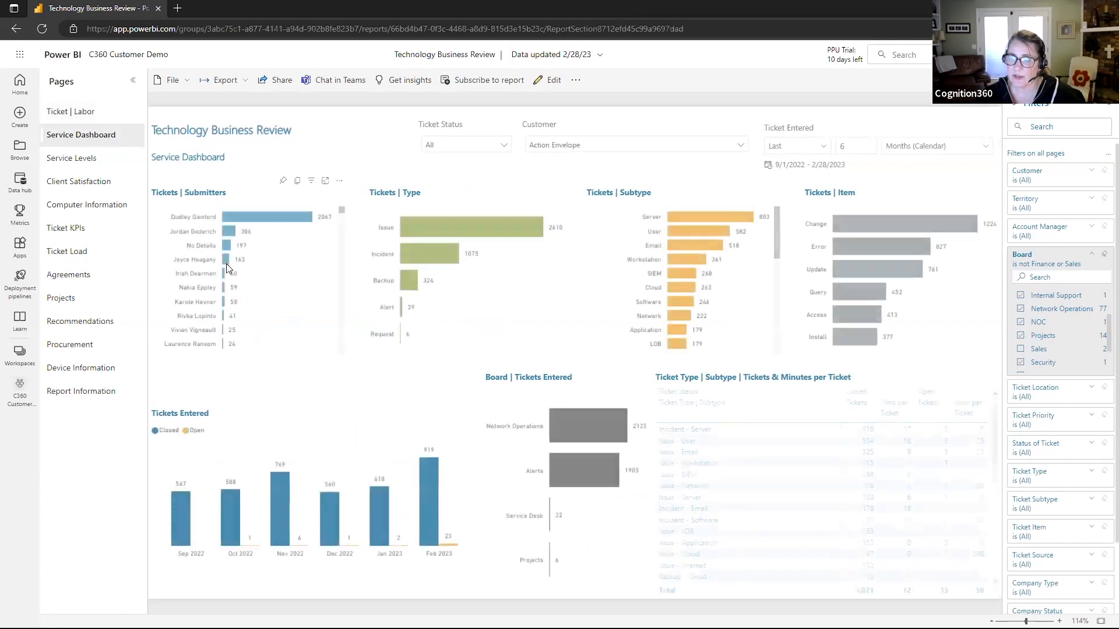
mouse_move(226, 263)
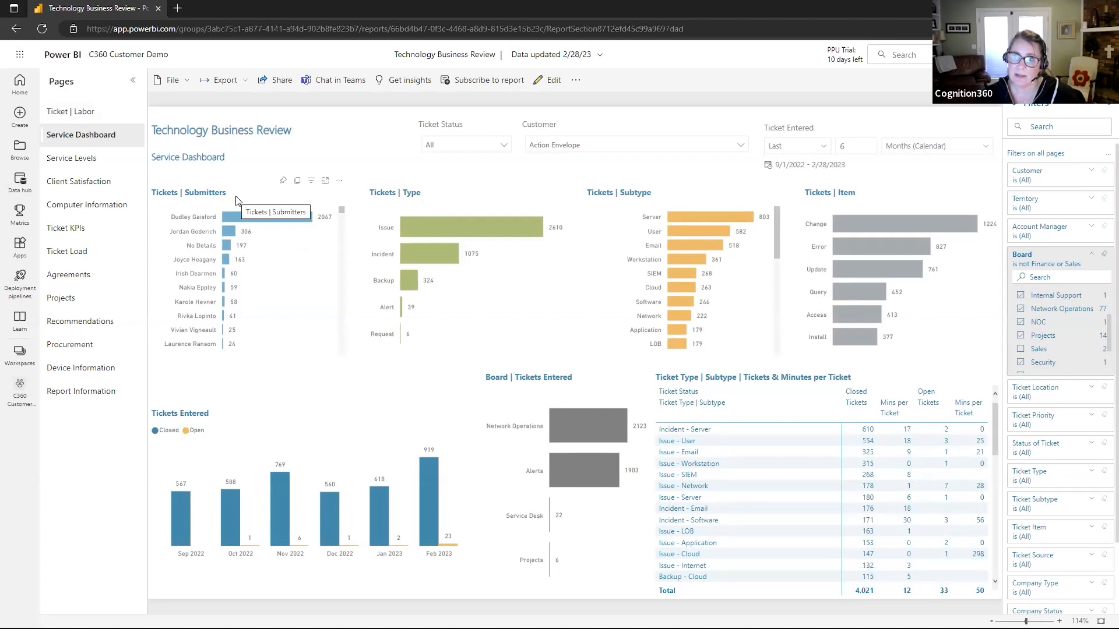
click(87, 156)
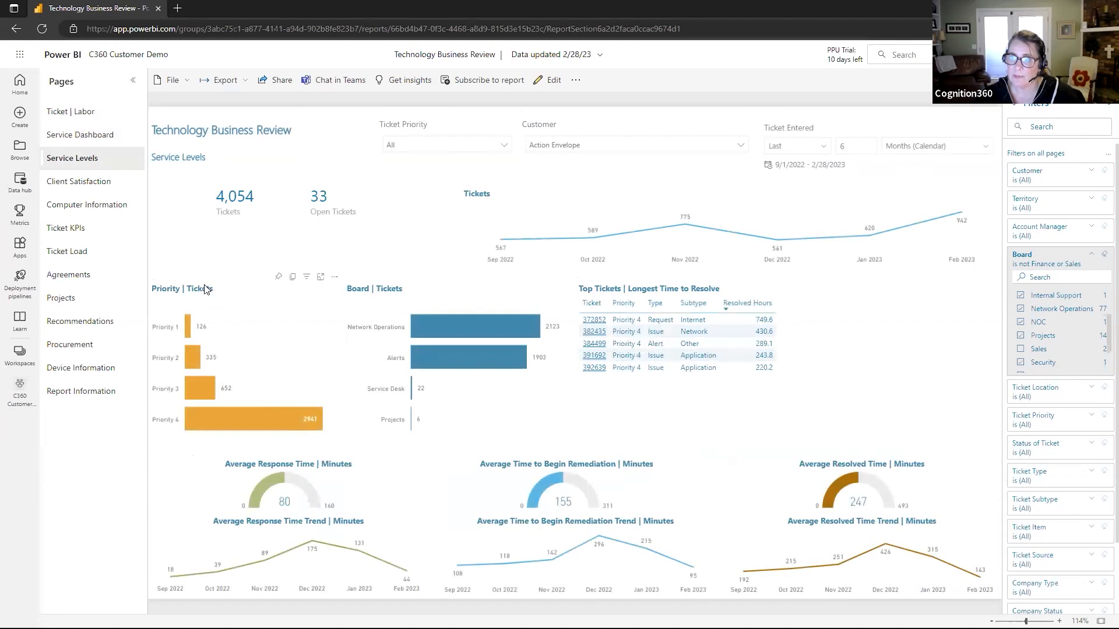
click(187, 325)
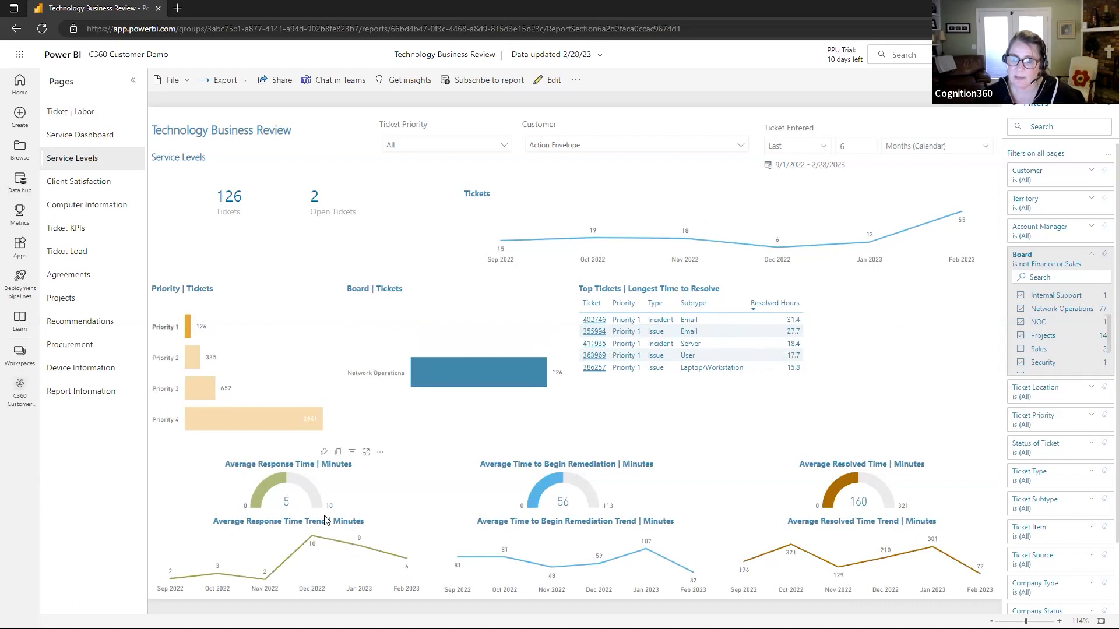
click(186, 324)
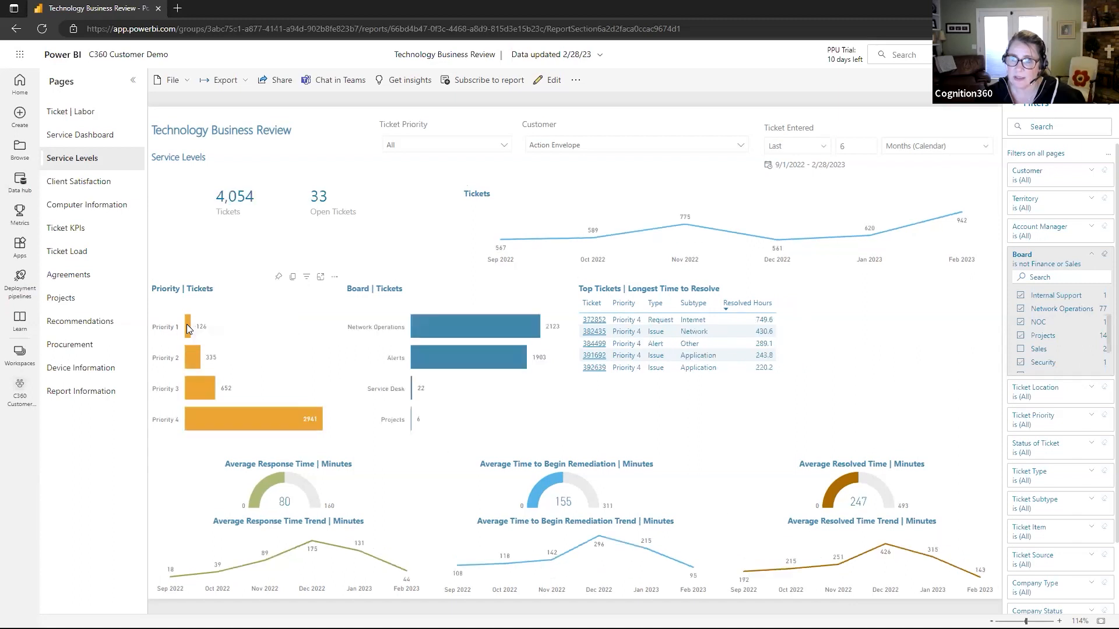
Look over the CSAT scores on the Client Satisfaction page and the device counts on the Computer Information page
click(104, 186)
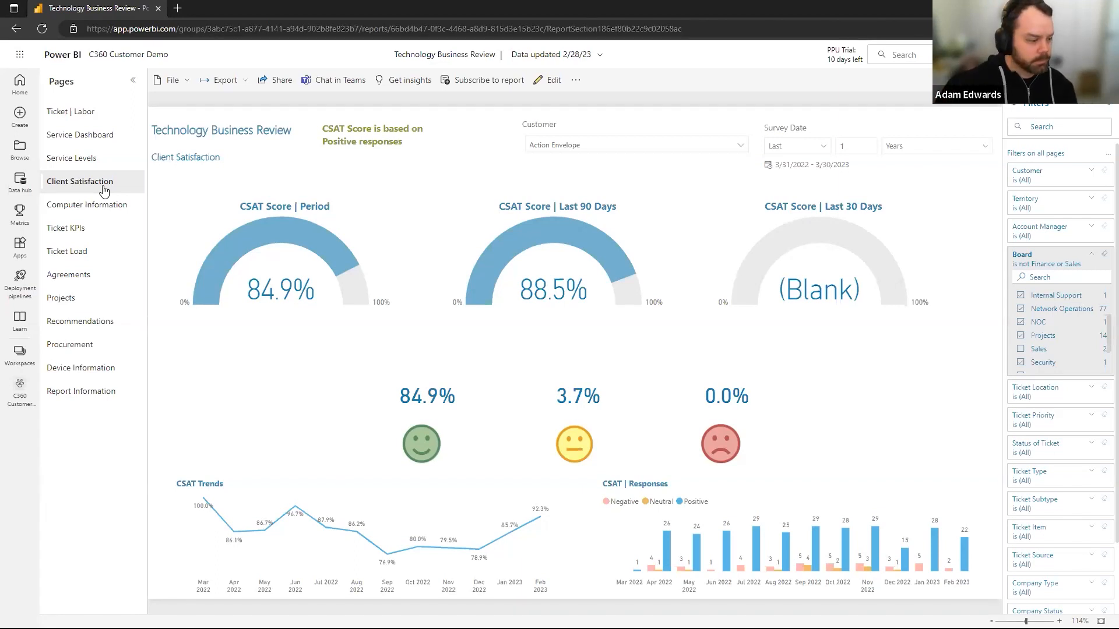
click(123, 204)
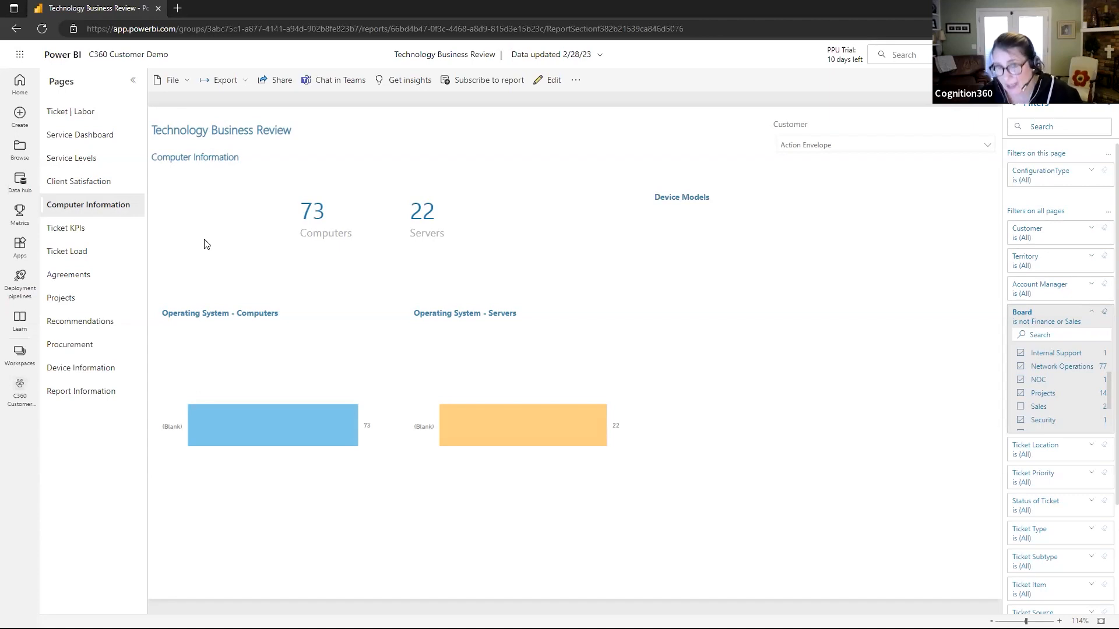
On the Device Information page of the Technology Business Review, show the devices of all customers
click(81, 372)
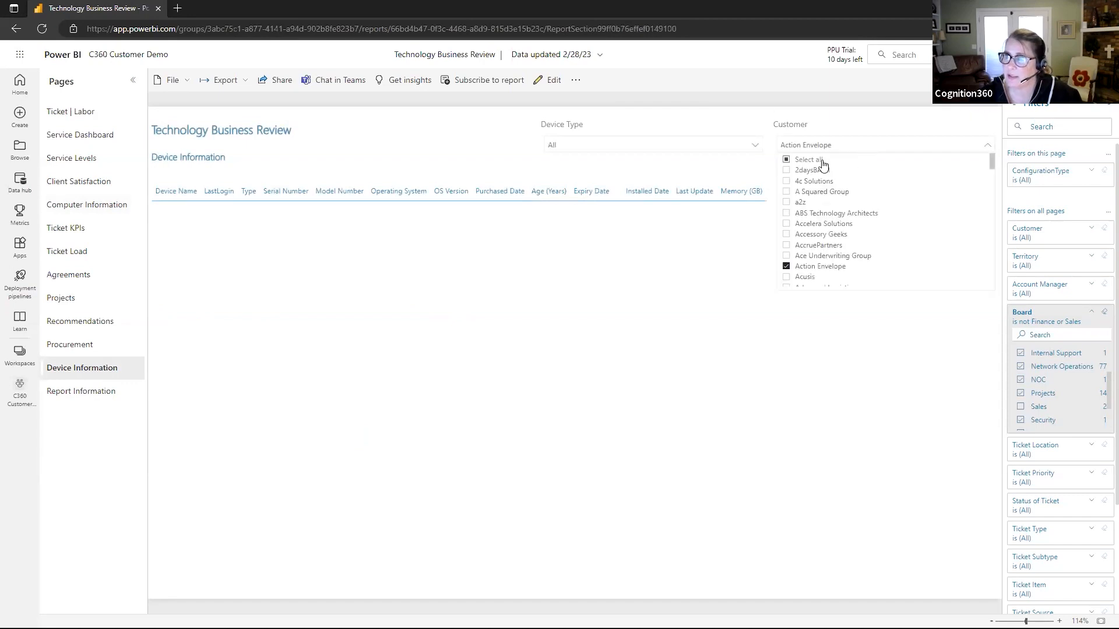
click(821, 161)
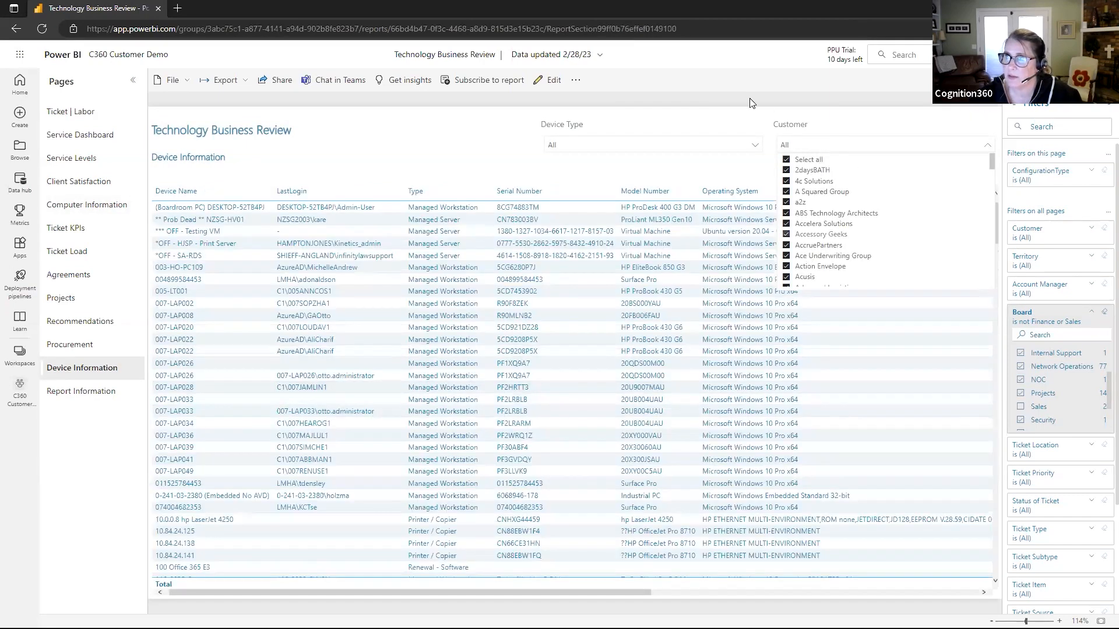
click(711, 84)
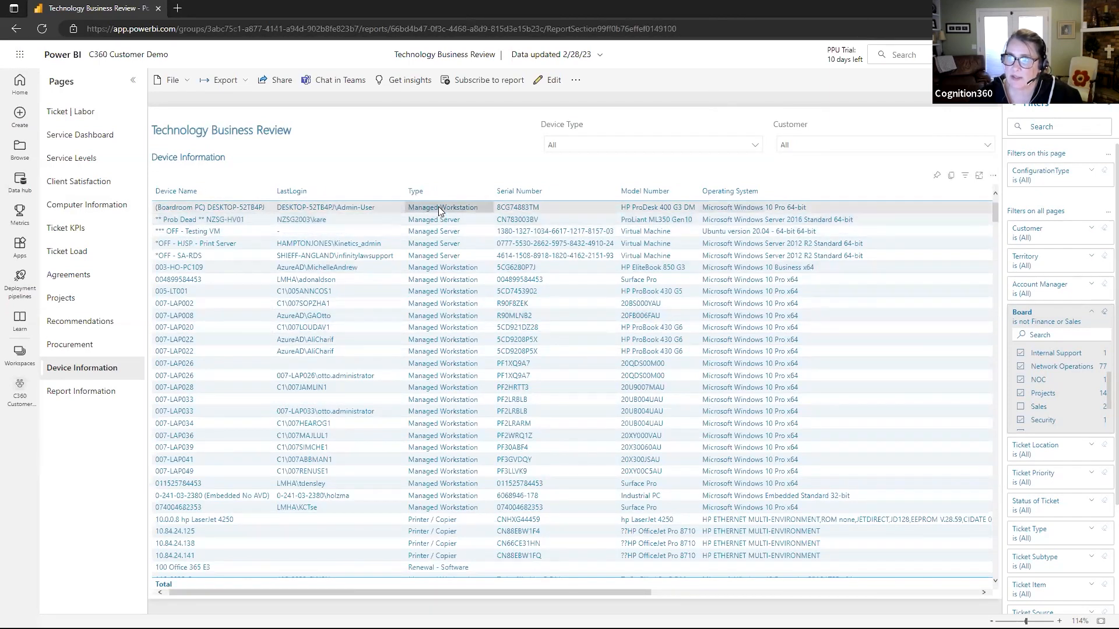
Filter the device list to the Managed Workstation device type and look over its columns
click(608, 144)
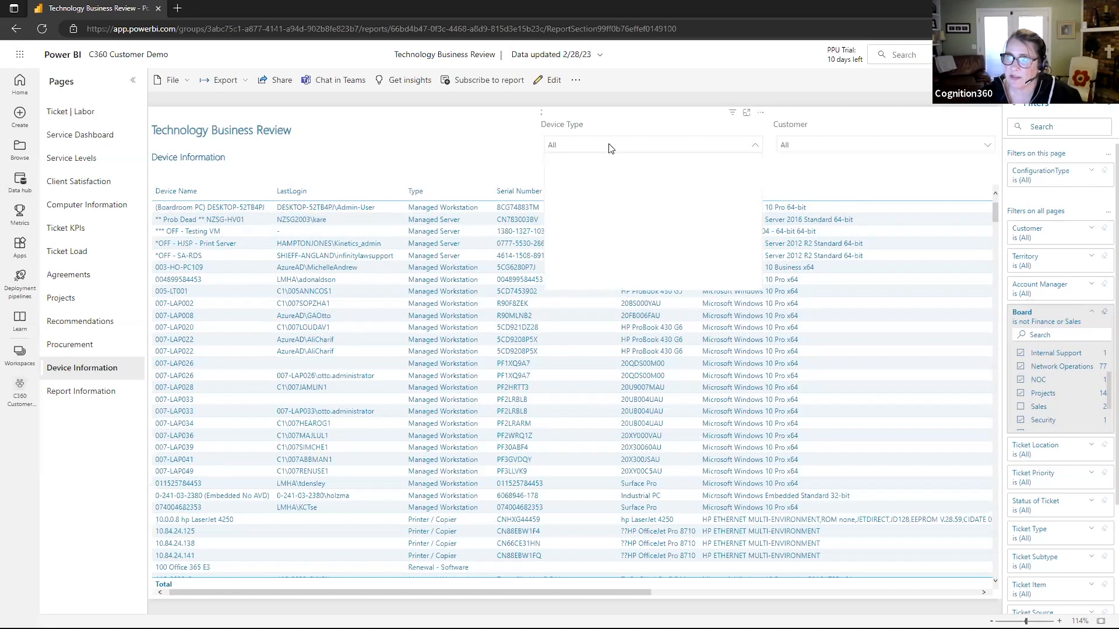
scroll(601, 236, down, 5)
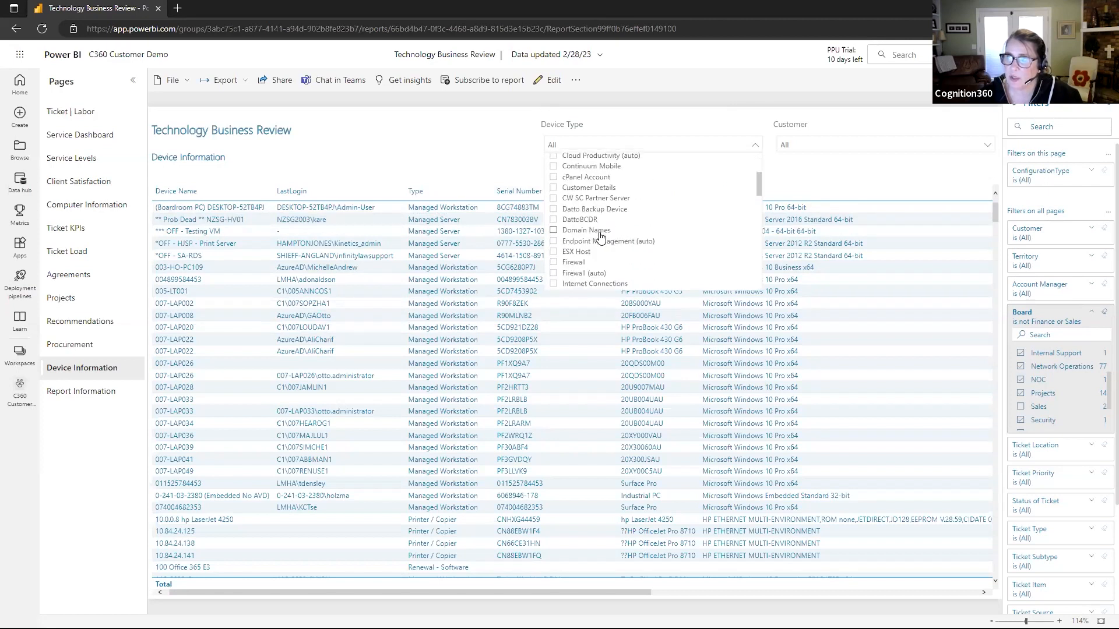
scroll(600, 236, down, 3)
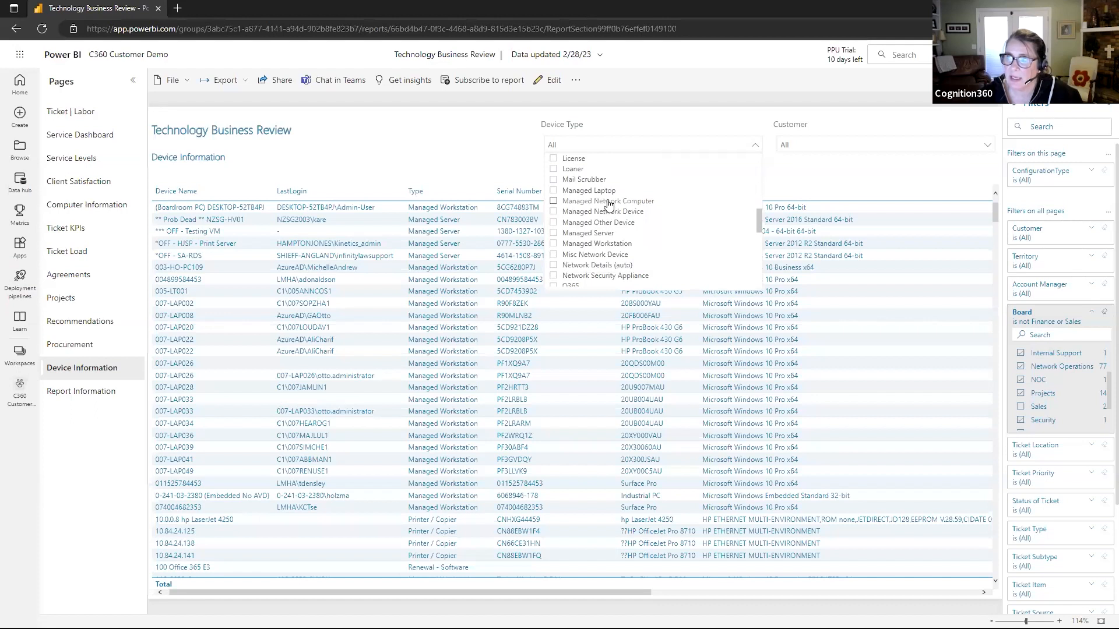
click(610, 243)
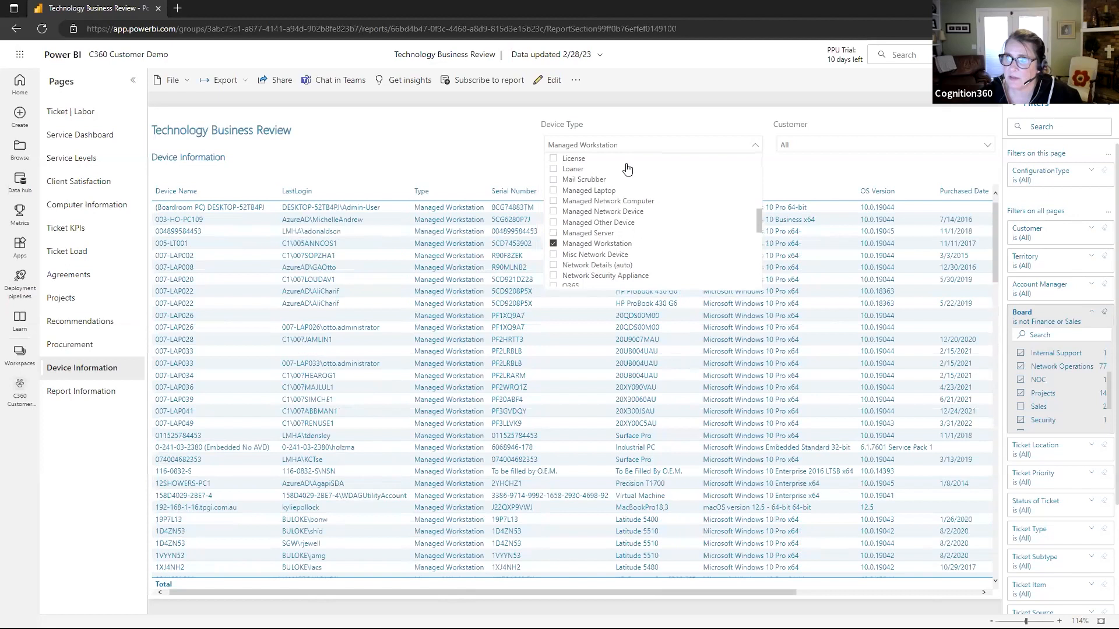
click(634, 86)
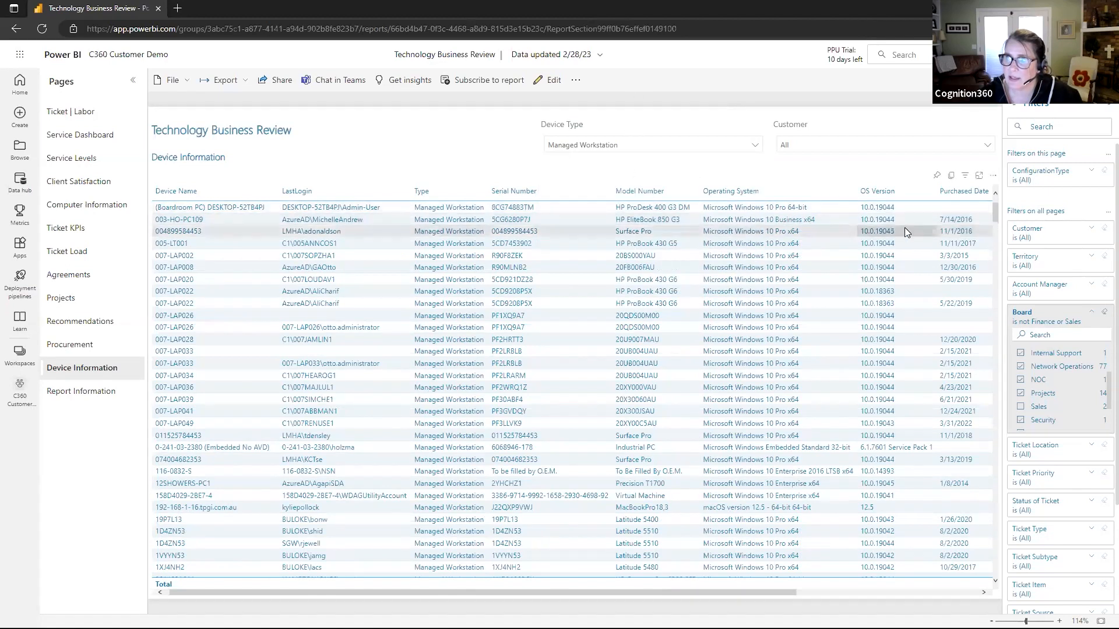
drag(575, 590, 539, 591)
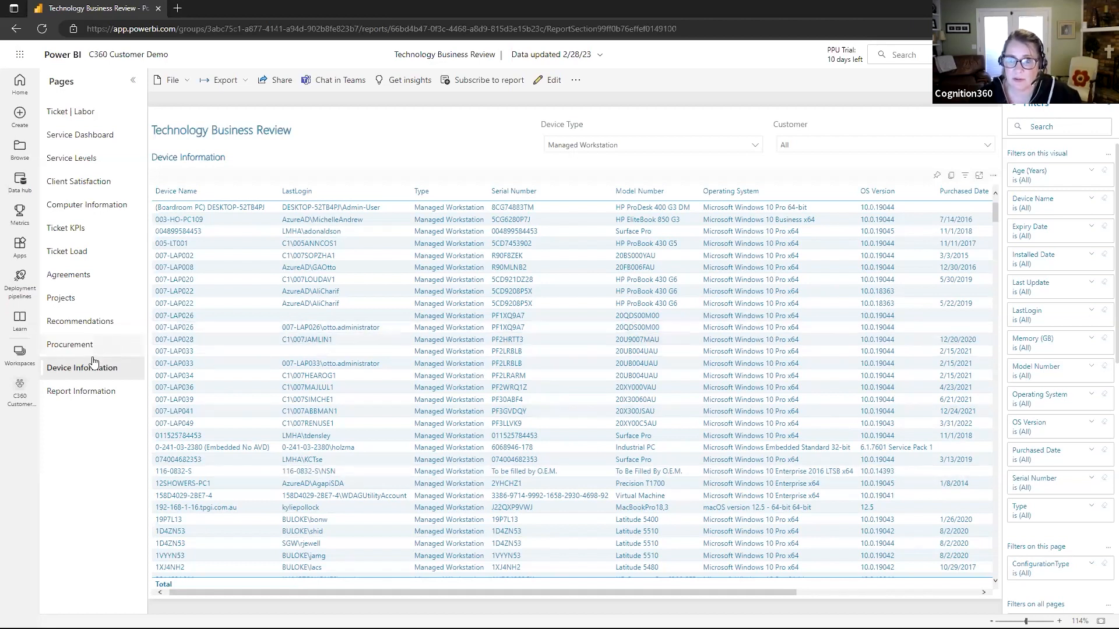
Look over the Recommendations and Procurement pages of the Technology Business Review, and leave the report for the Apps area
click(84, 324)
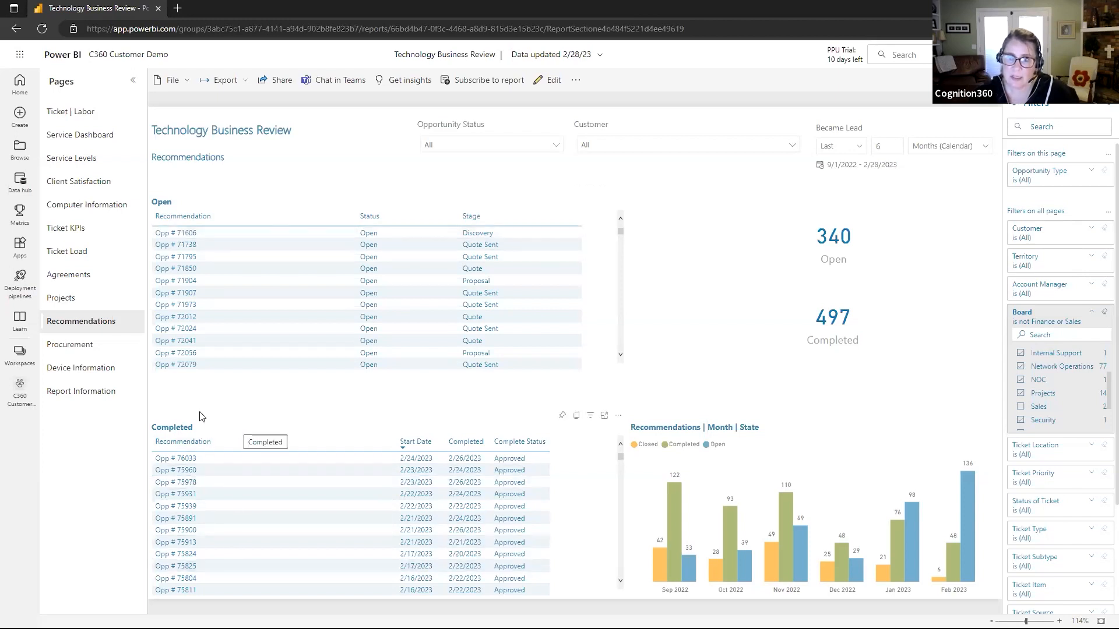
click(89, 347)
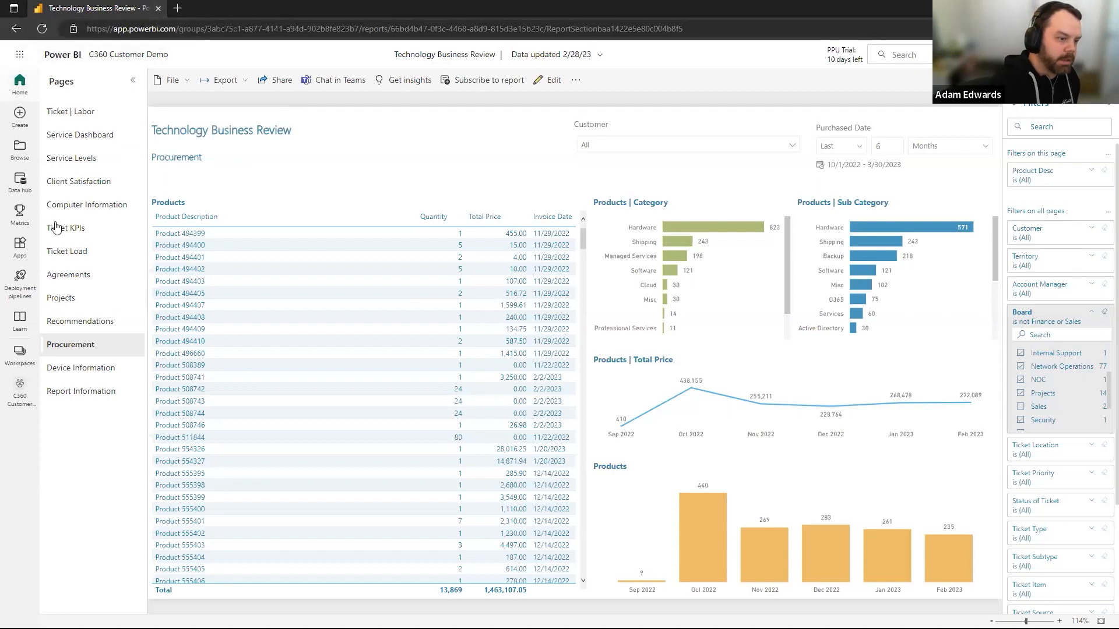
click(21, 250)
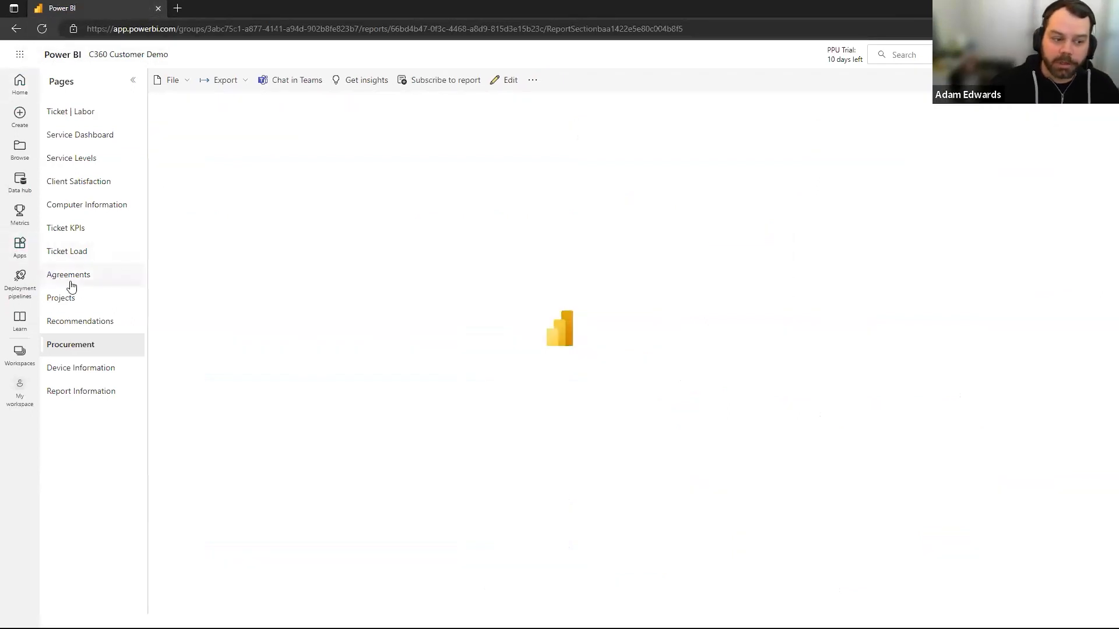